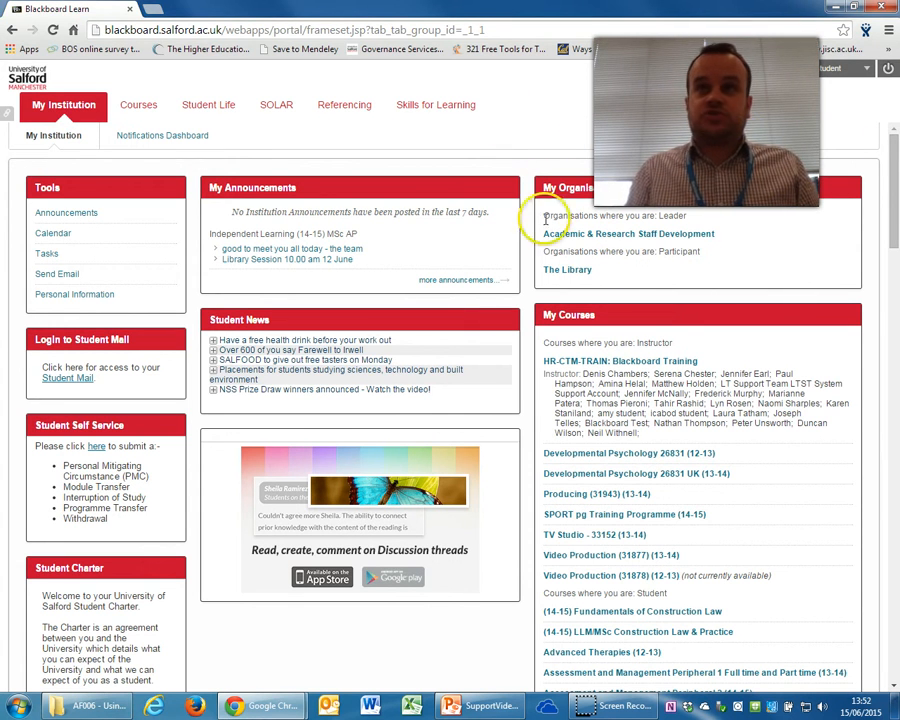
- Open the Making Tea assignment in the Test Course's Assessment area and review the graded submission and feedback
drag(893, 150, 892, 498)
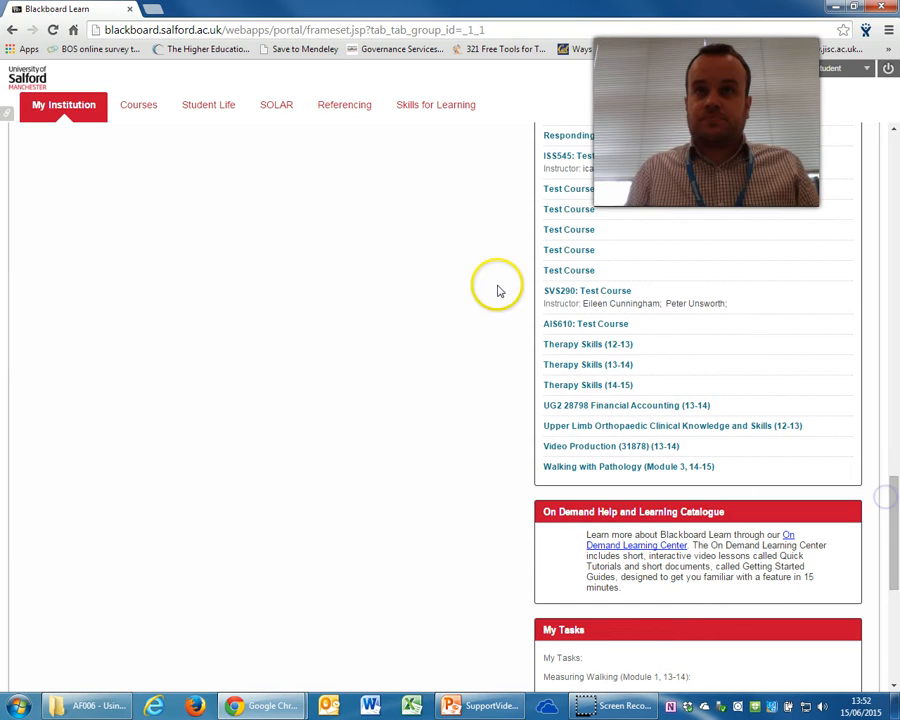
click(579, 188)
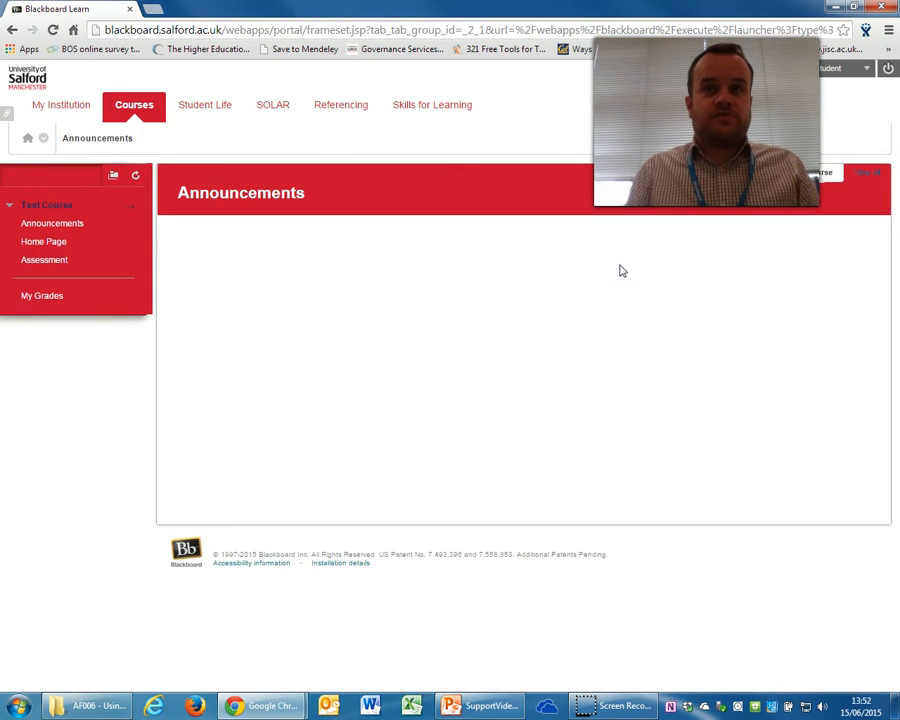
click(47, 262)
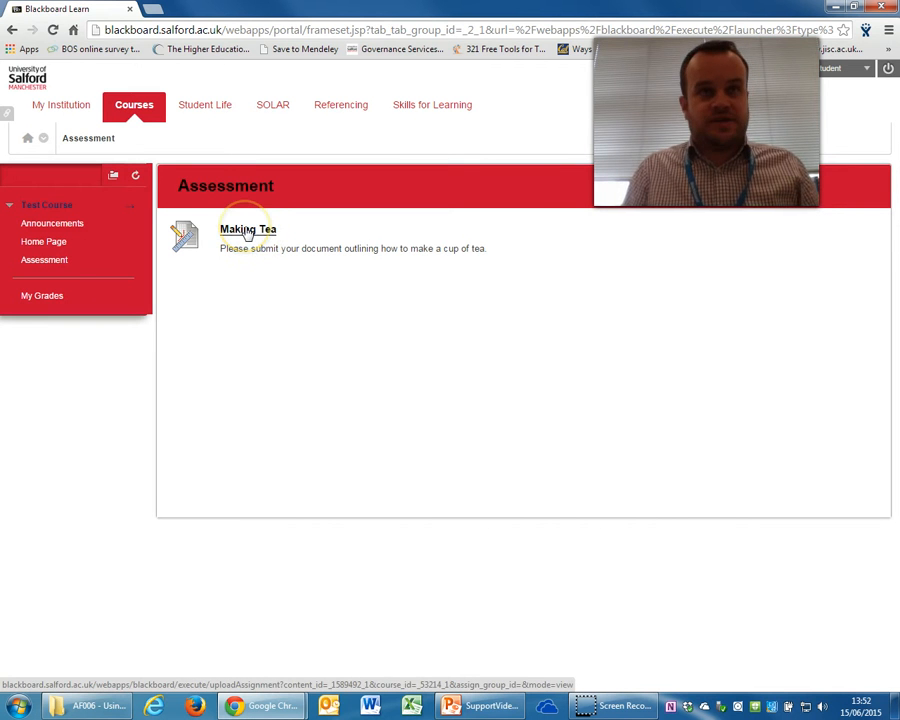
click(247, 231)
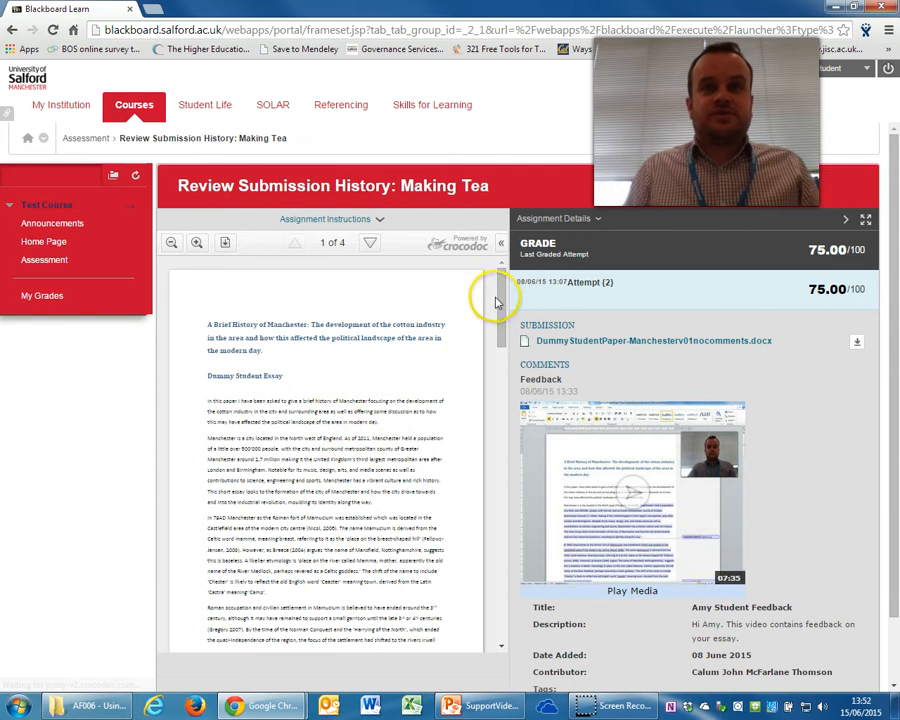
drag(500, 294, 496, 268)
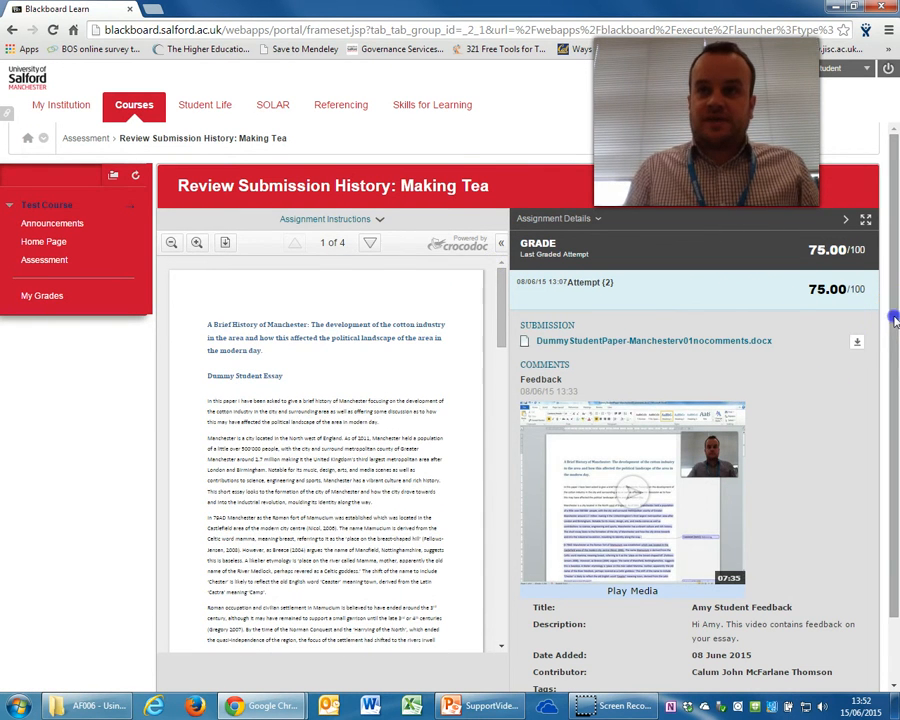
scroll(890, 366, down, 1)
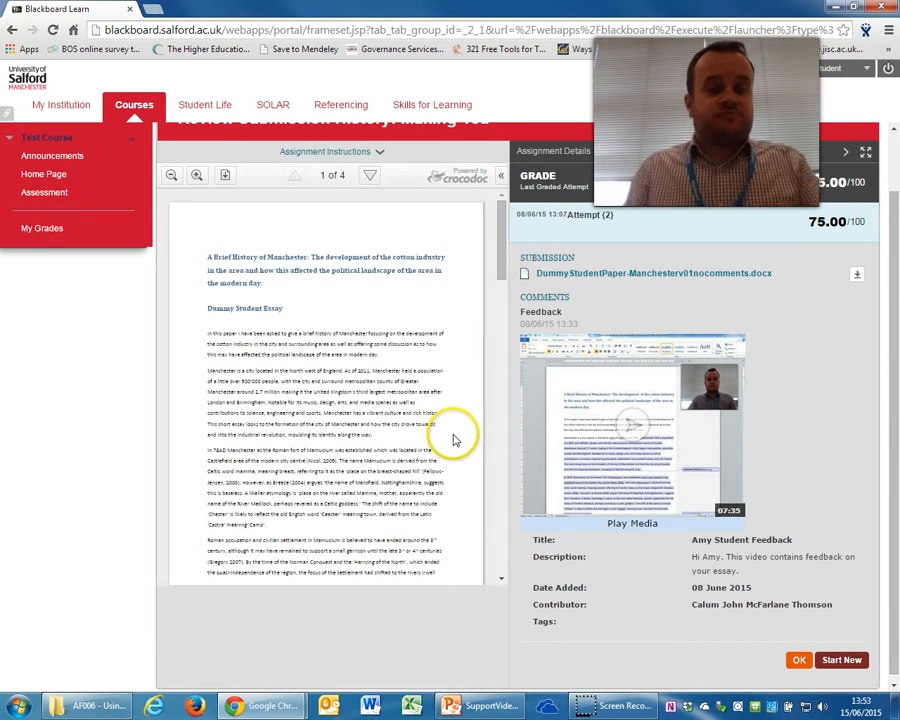
- Play the student's video feedback, view it full screen, return to normal size and pause it
click(633, 427)
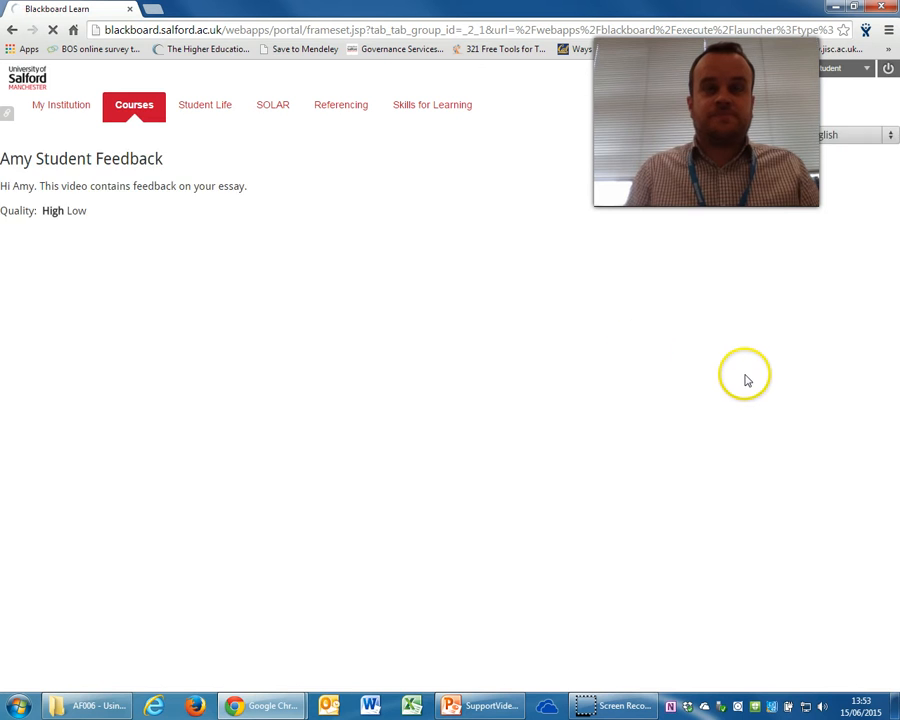
click(449, 304)
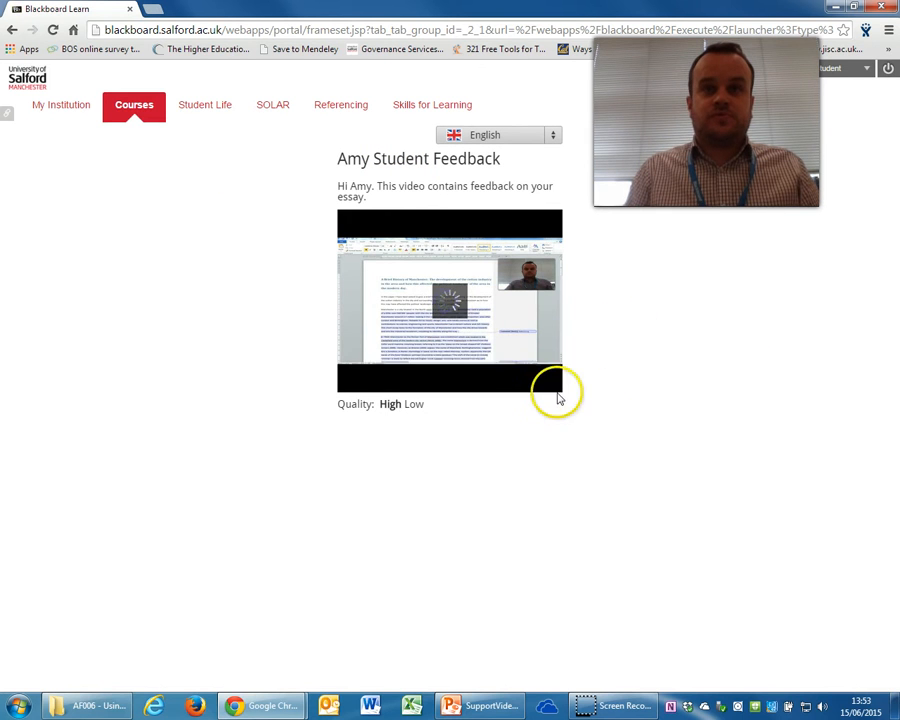
mouse_move(542, 372)
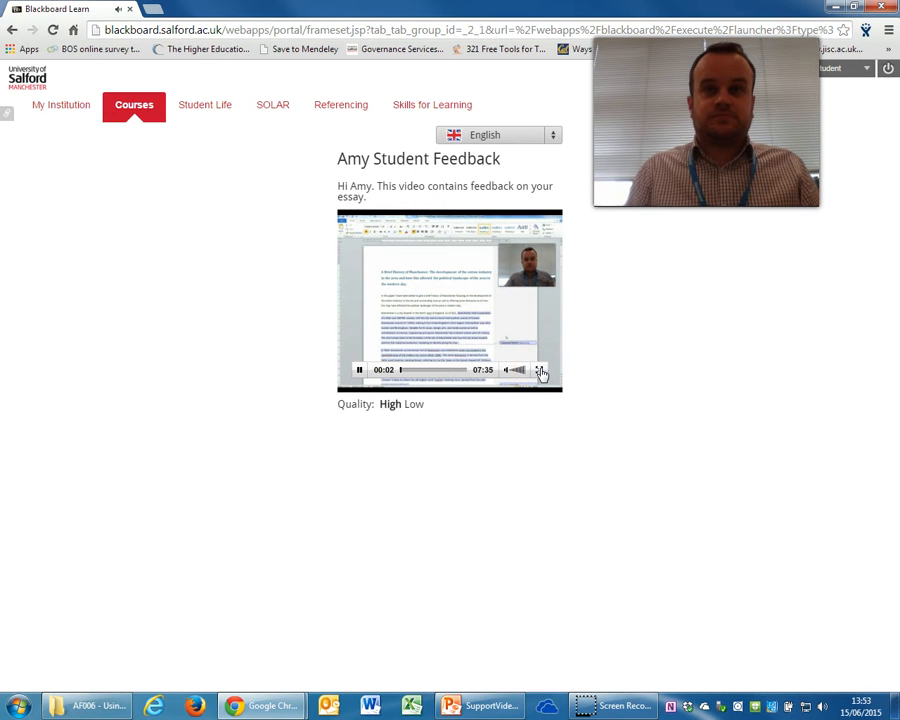
click(541, 373)
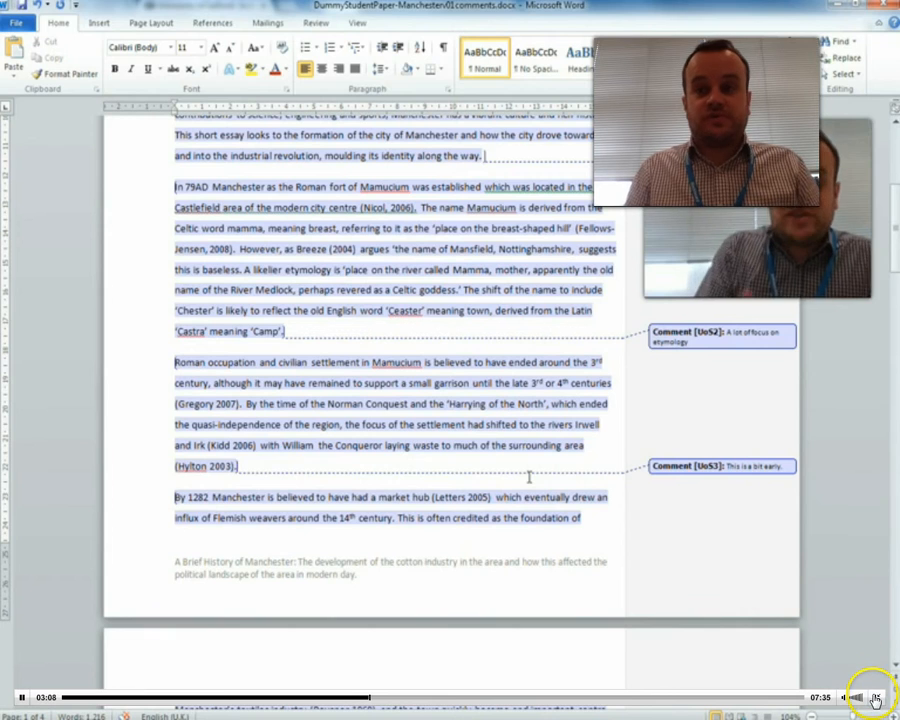
click(876, 697)
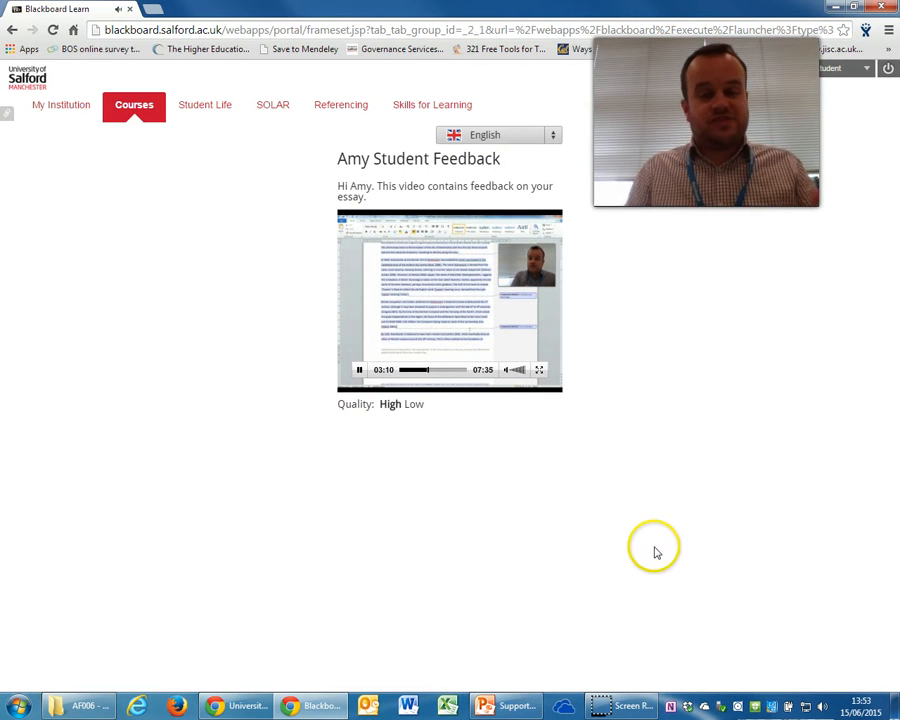
click(358, 371)
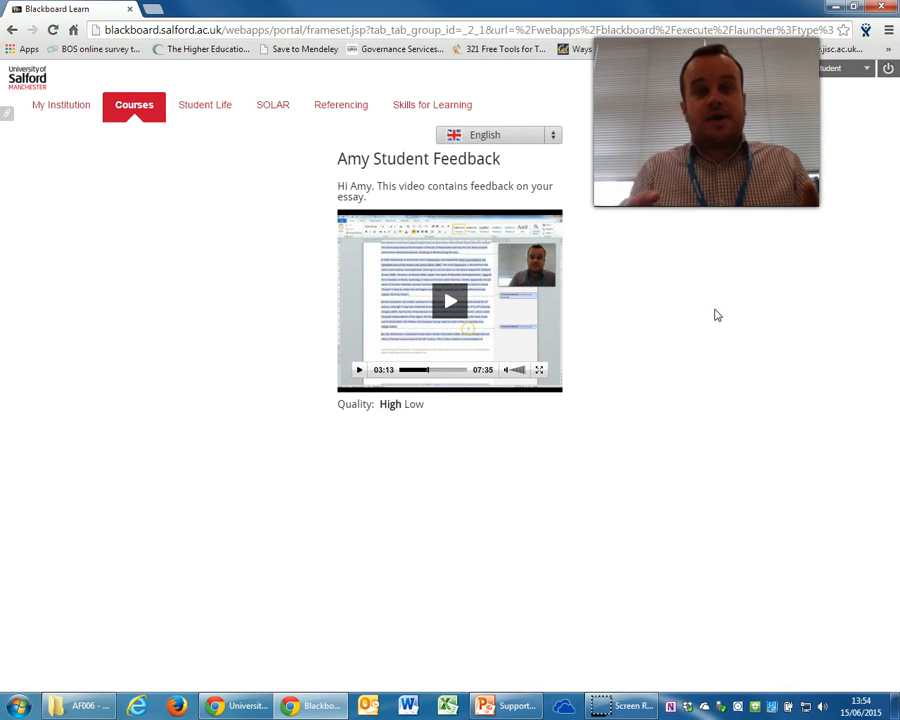
- Log out of the student account and log in to Blackboard with the staff member's username and saved credentials
click(888, 72)
double_click(402, 278)
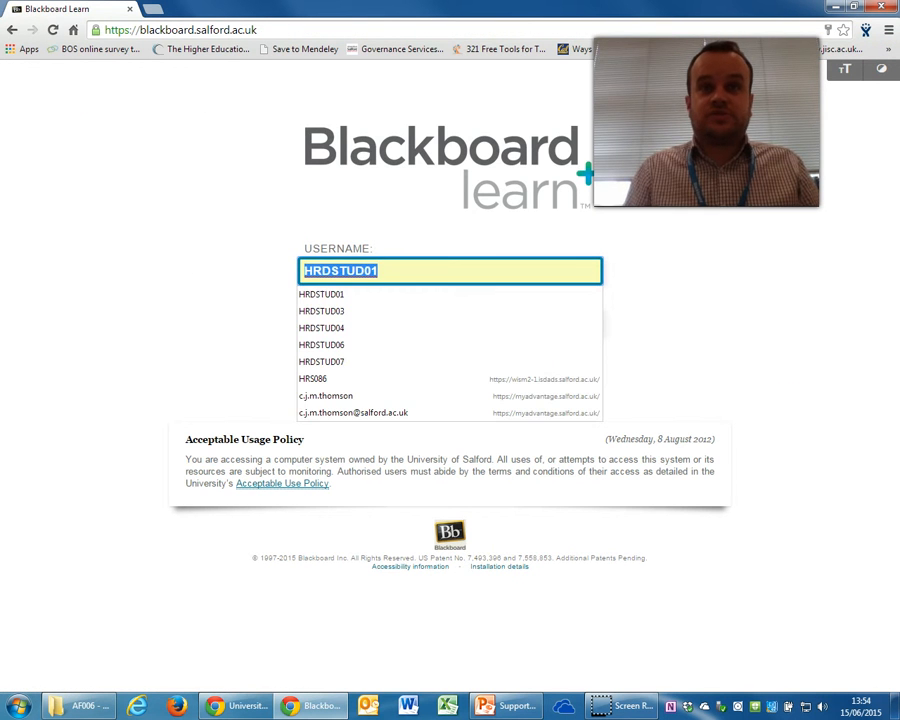
text(Hrs)
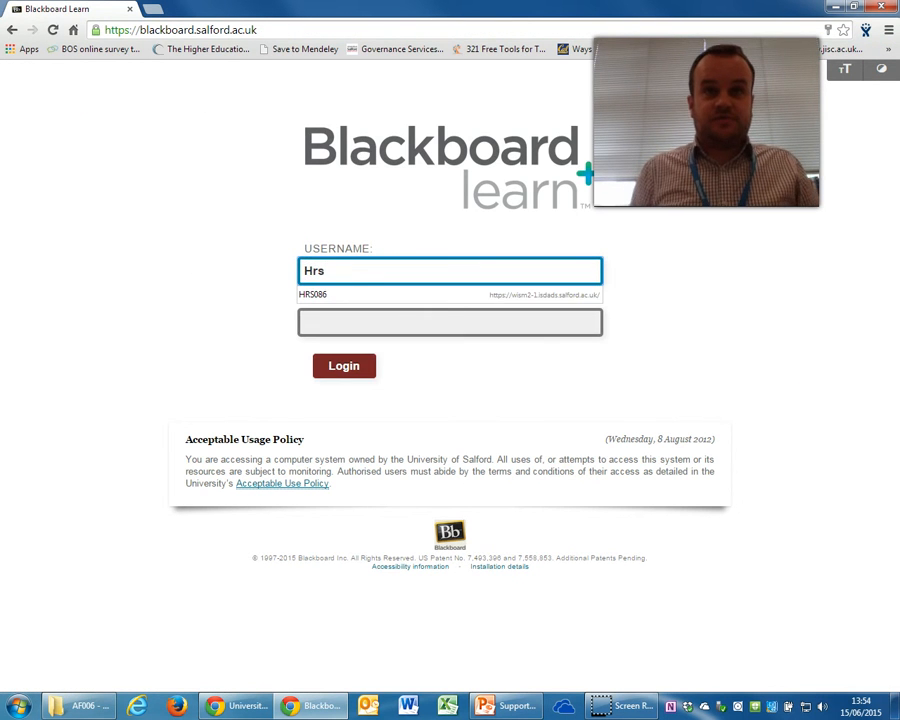
key(Down)
key(Tab)
click(355, 366)
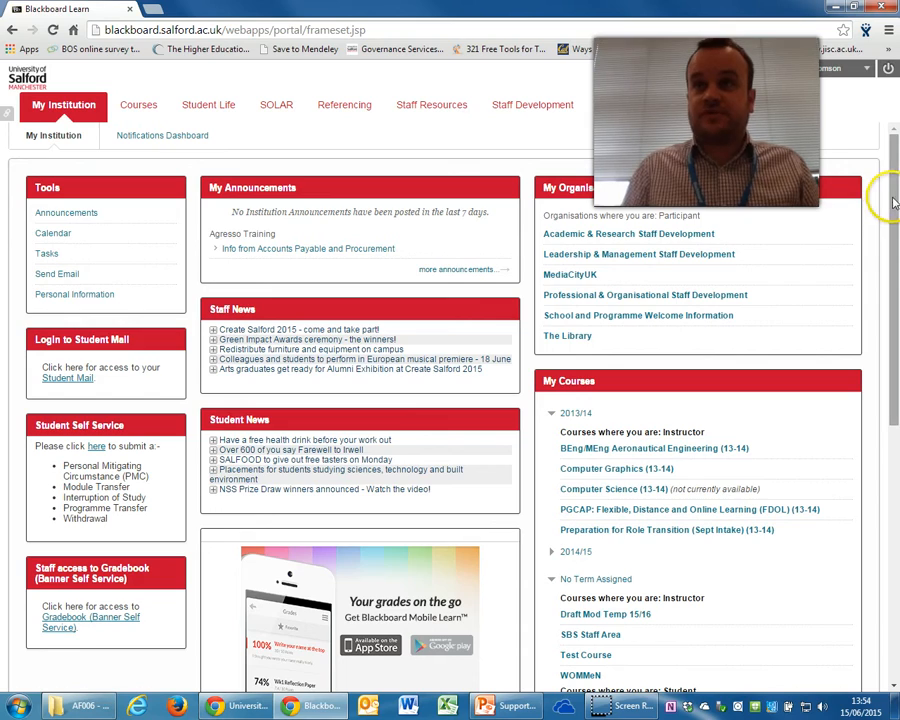
- Uncover the desktop to show the student feedback MP4, move its icon higher, and restore the browser to full size
drag(730, 10, 492, 70)
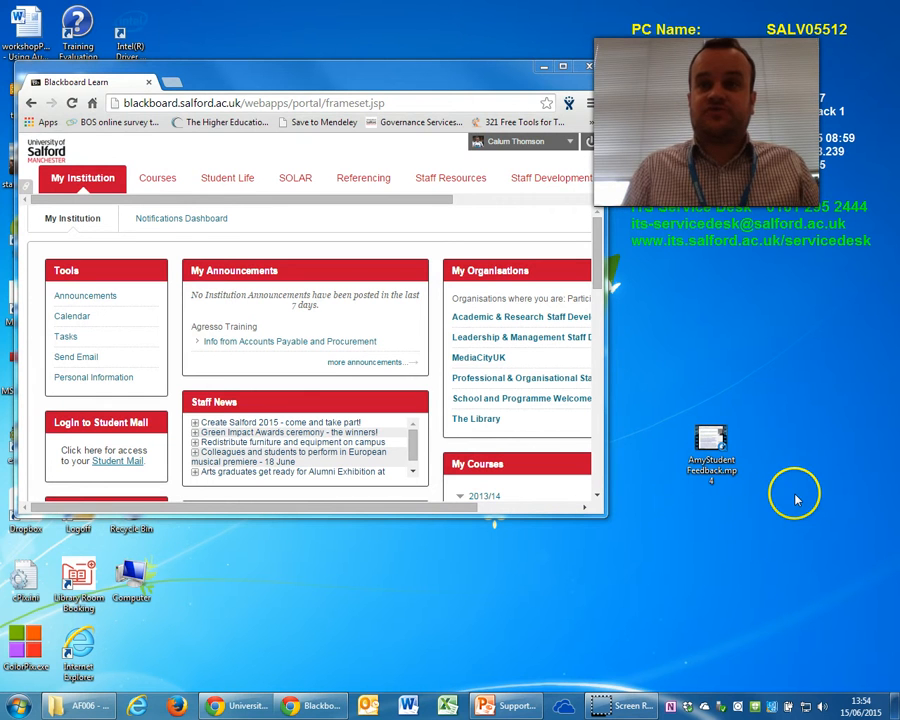
click(713, 438)
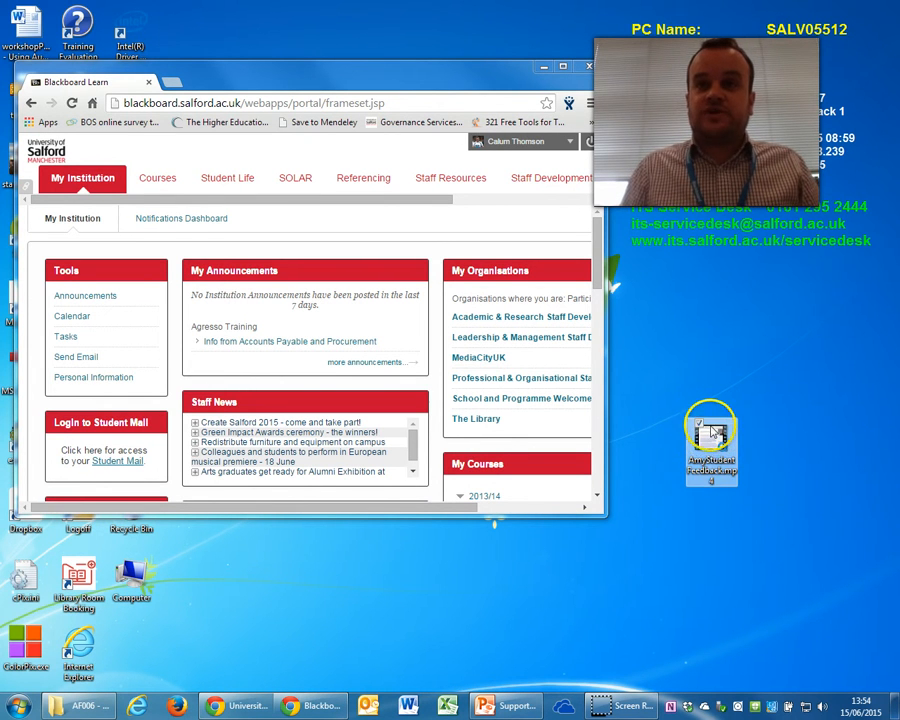
drag(737, 448, 766, 302)
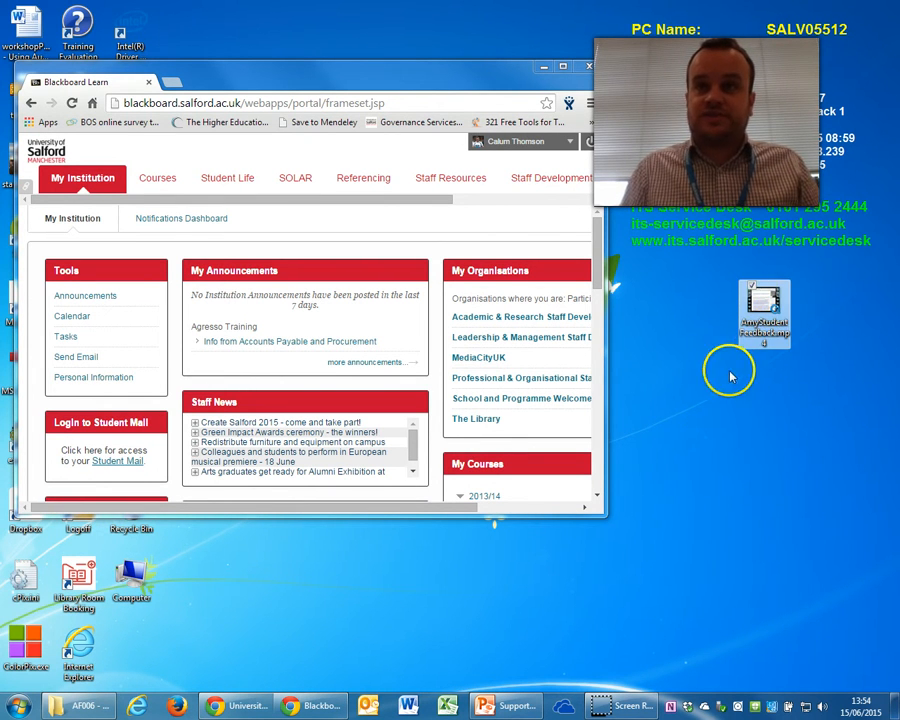
click(699, 382)
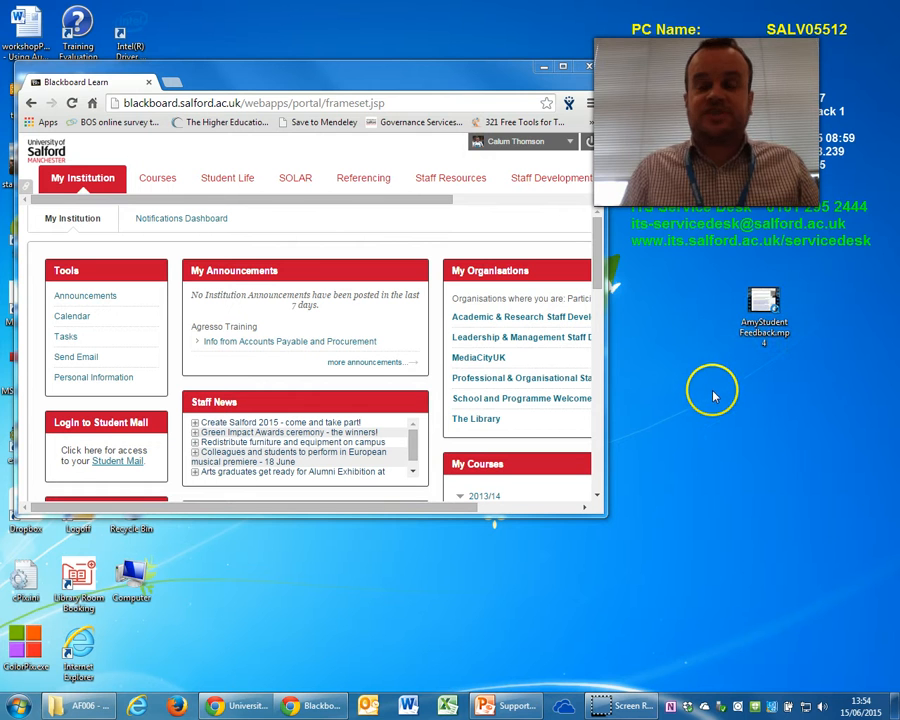
double_click(356, 82)
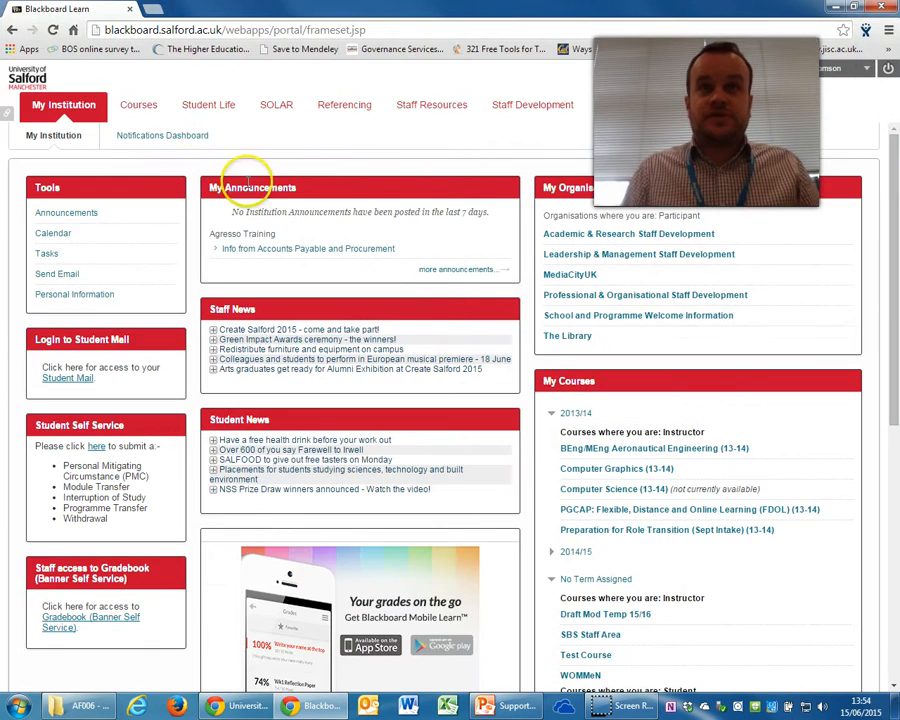
- Open the Test Course from the instructor courses in the course list
click(137, 108)
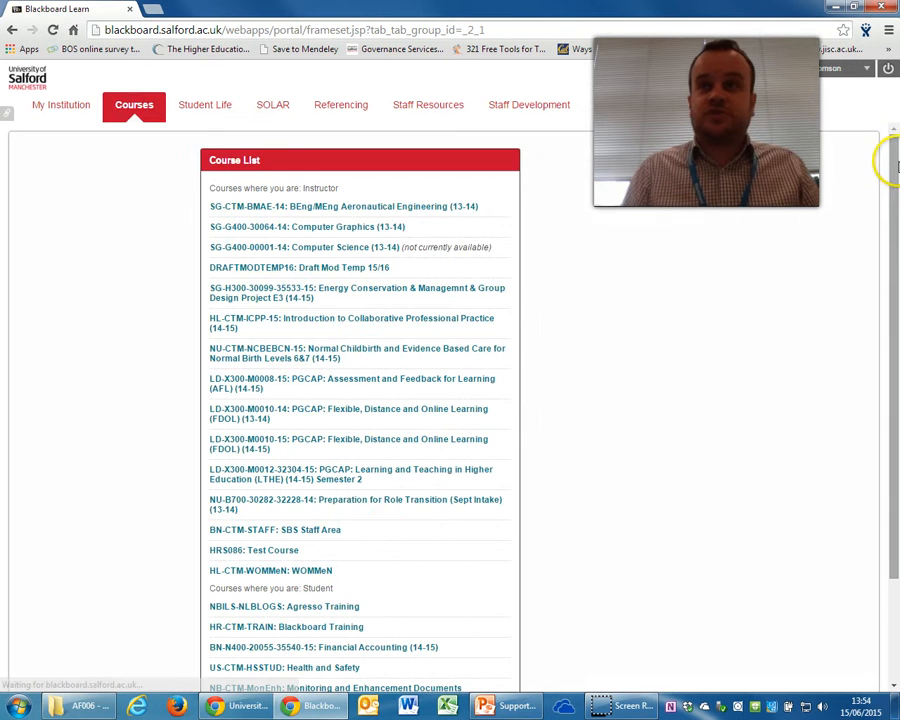
drag(893, 150, 894, 354)
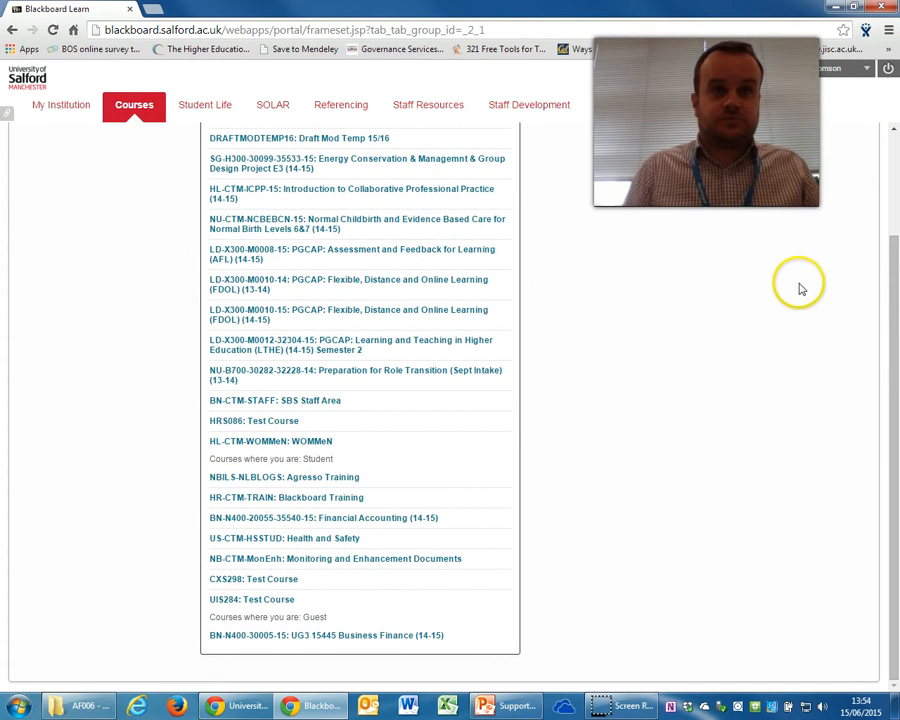
click(247, 421)
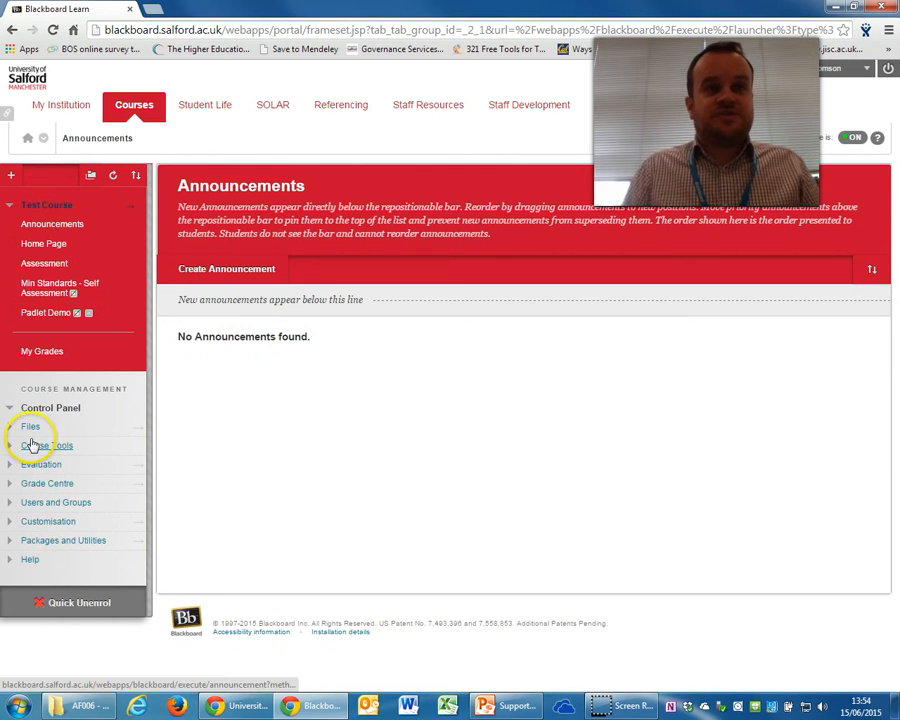
- Open the Grade Centre's Assignments view and the seventh student's ungraded Making Tea attempt dated 15/06/15
click(9, 485)
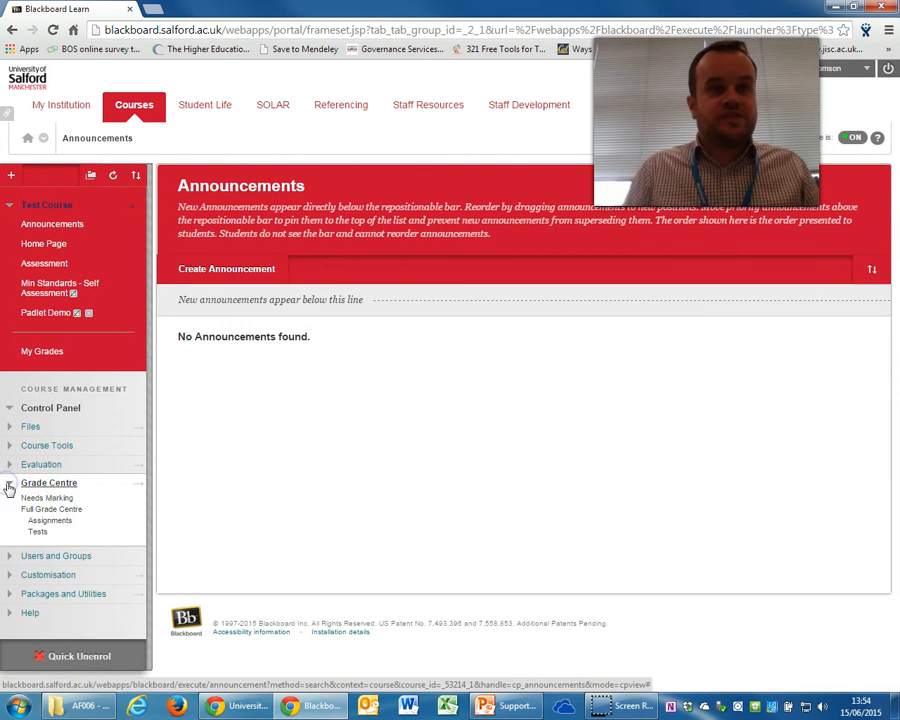
click(50, 521)
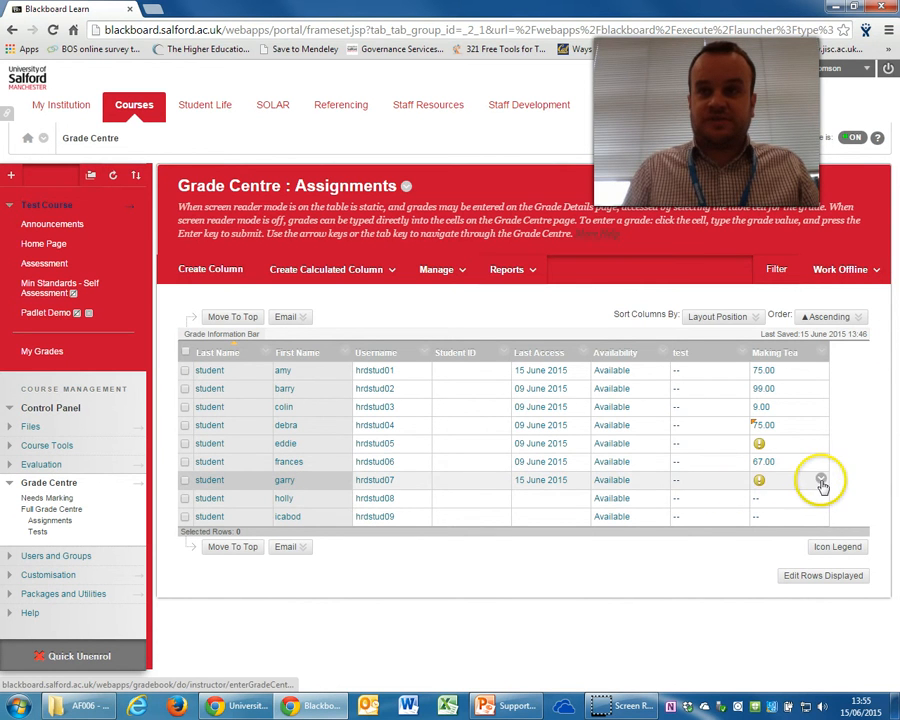
click(821, 482)
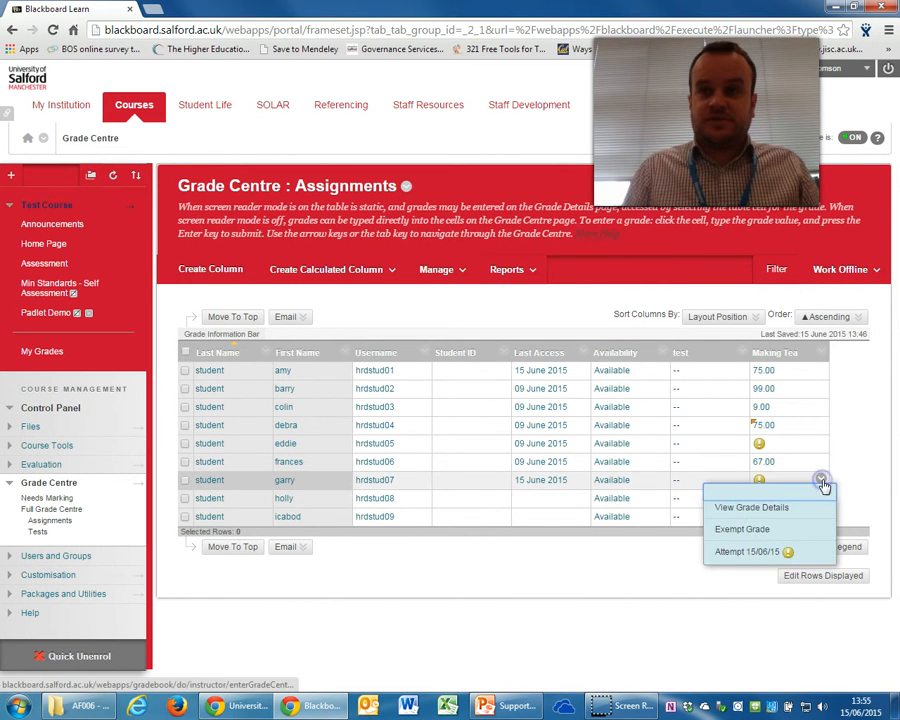
click(754, 553)
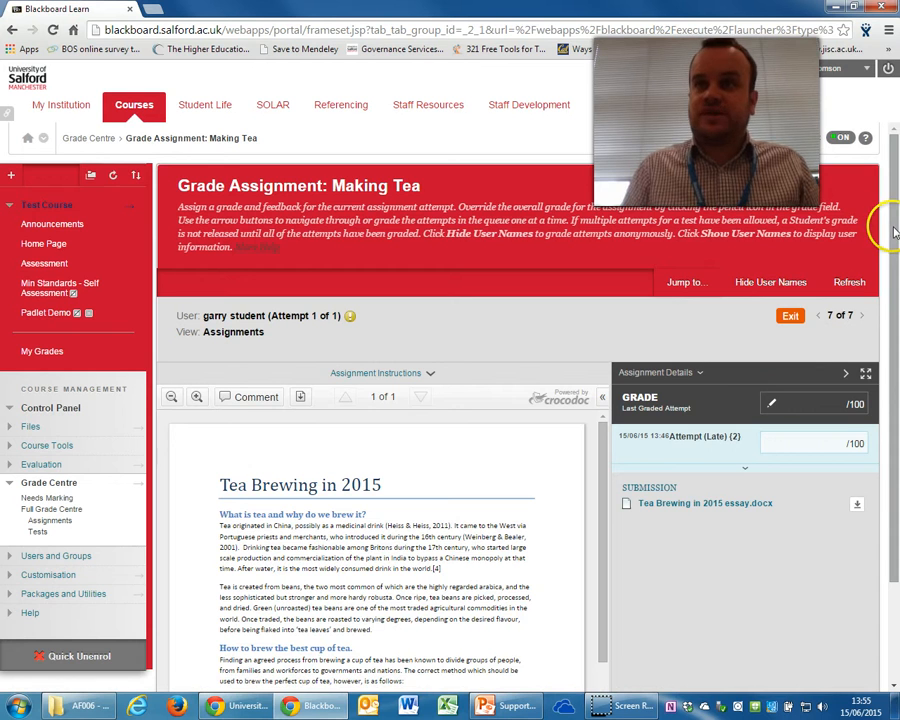
- Set the Making Tea attempt grade to 60 out of 100
drag(884, 227, 886, 354)
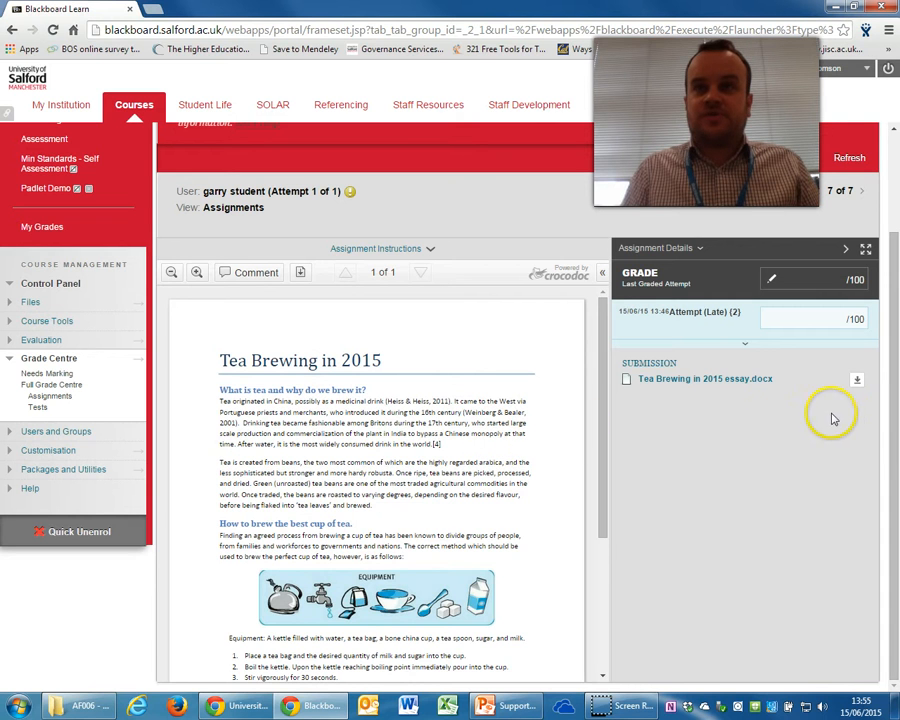
click(842, 318)
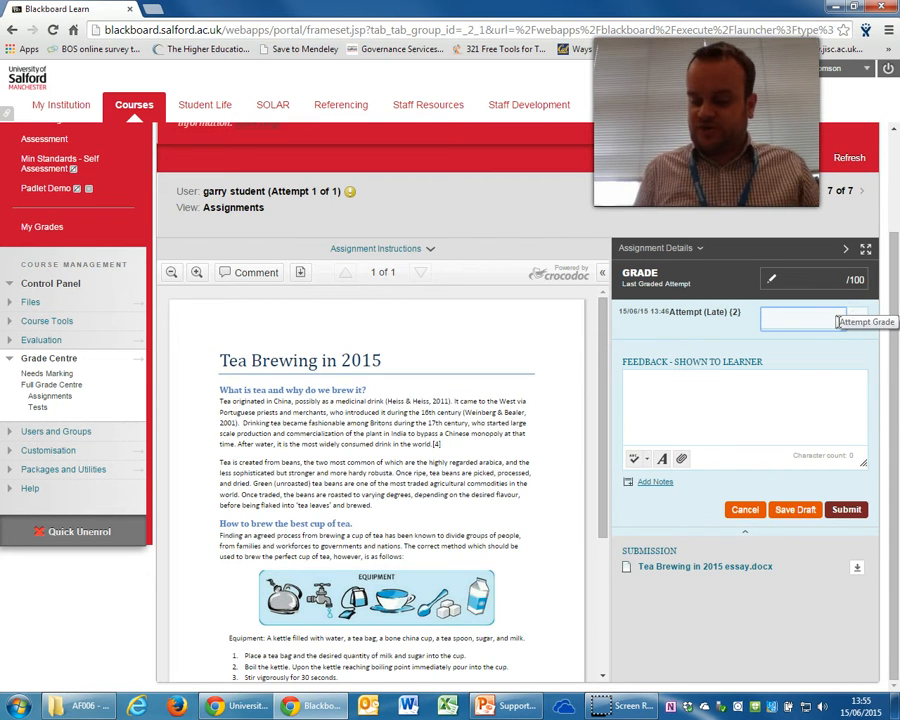
text(0)
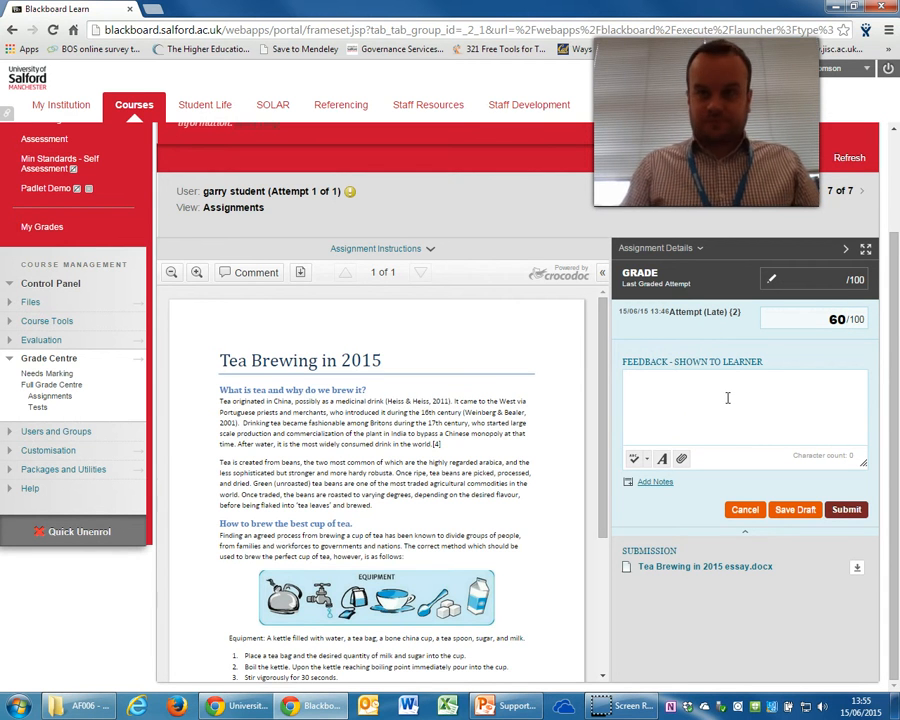
- Open the learner feedback in the full text editor and start inserting a Helix Media Library mashup
click(662, 405)
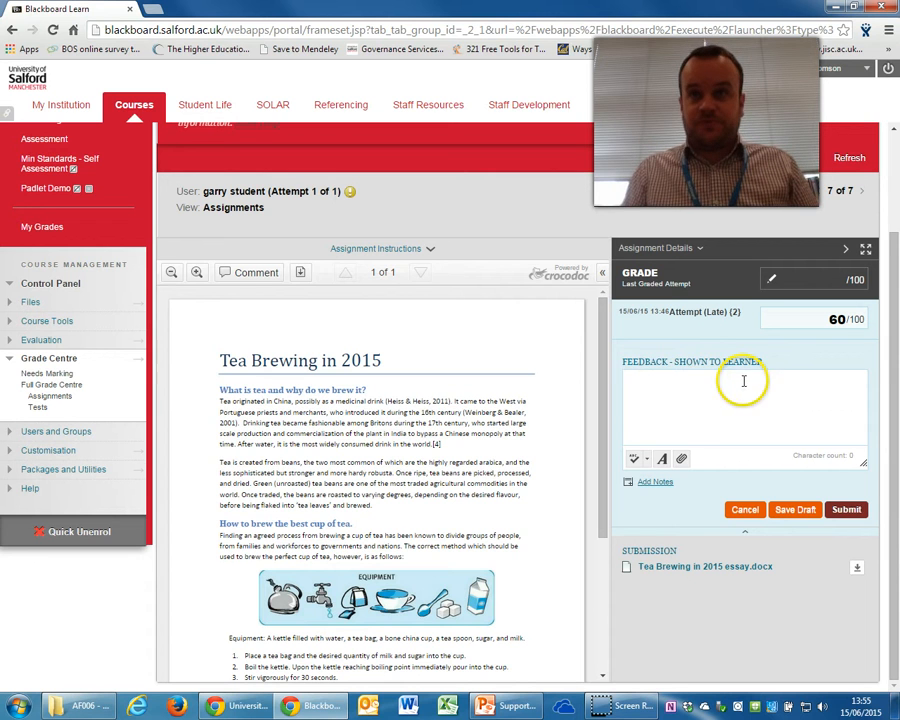
click(663, 460)
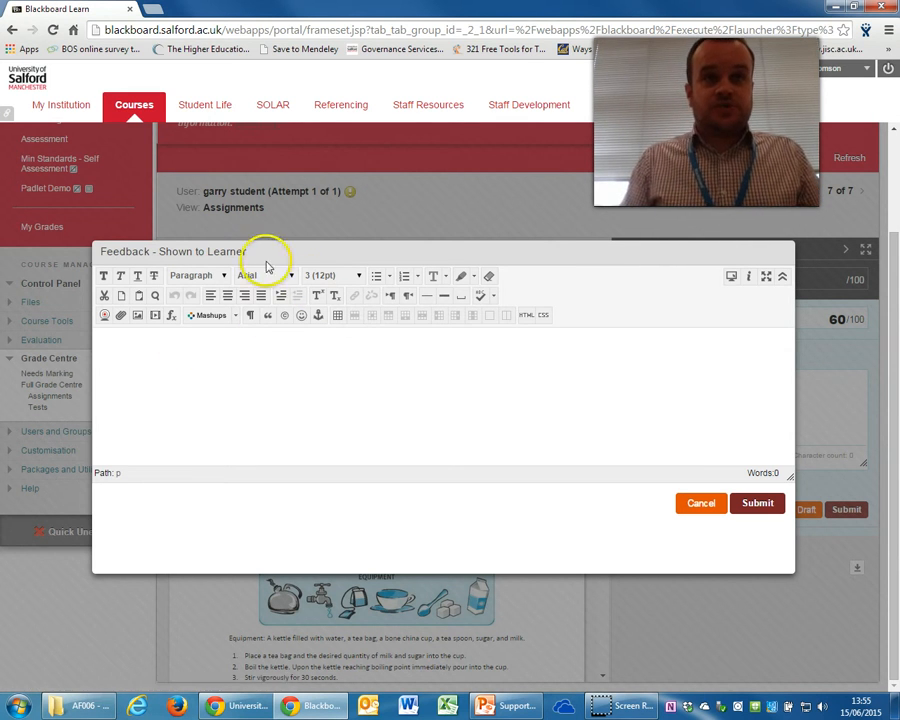
click(236, 315)
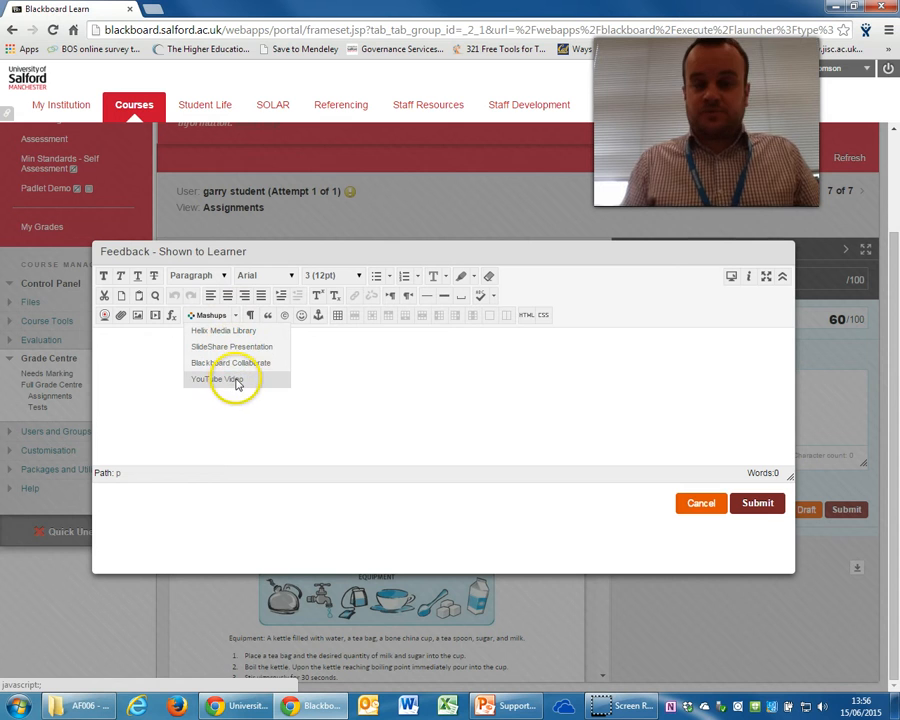
click(345, 385)
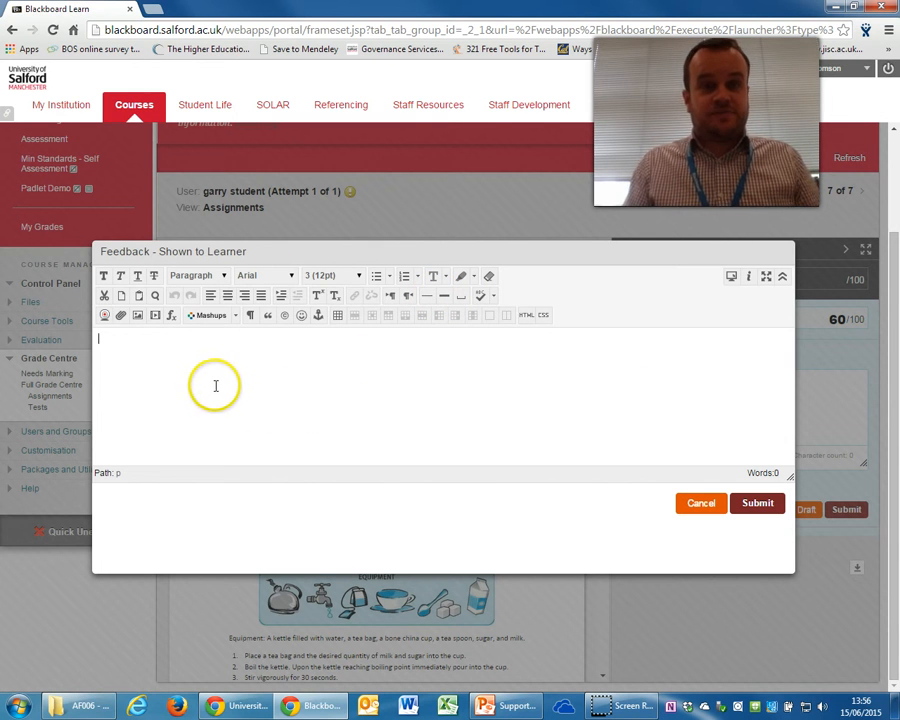
click(238, 317)
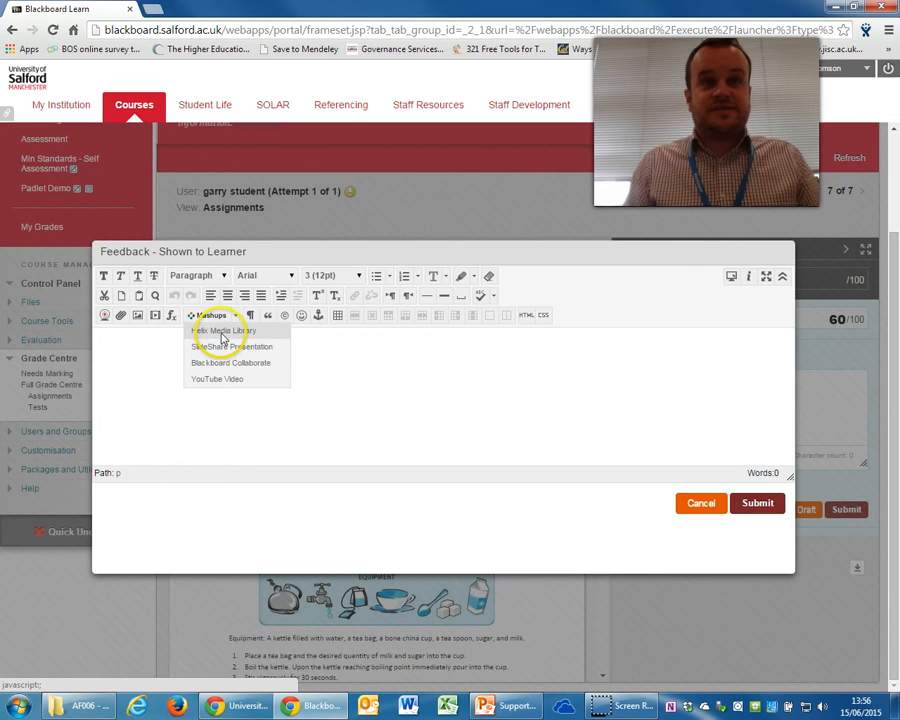
click(231, 331)
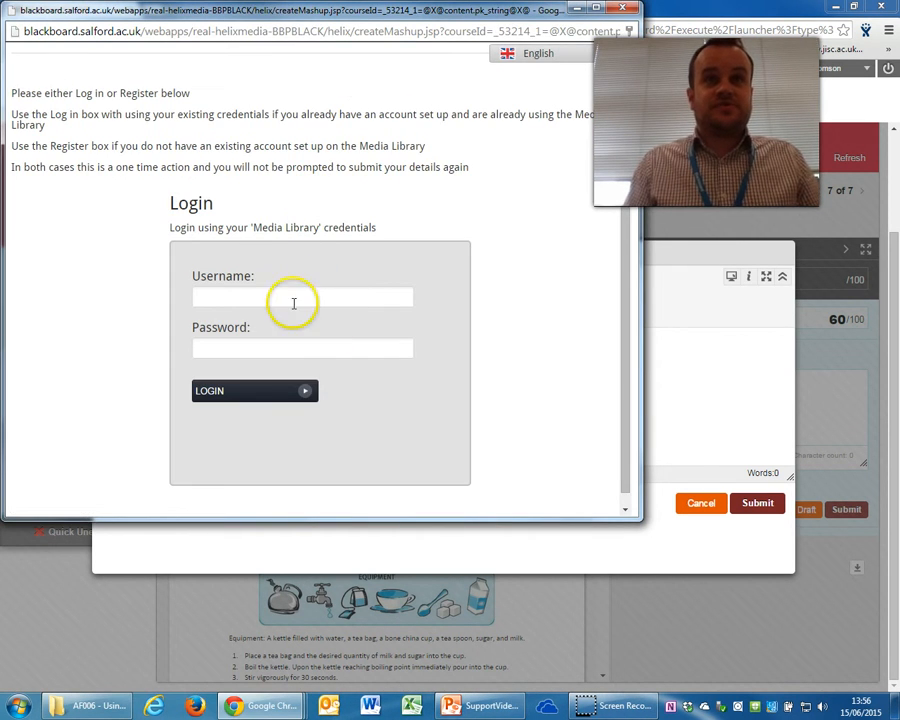
- Log in to the Media Library with the saved username and password, and move its window over the feedback editor
click(286, 293)
click(278, 314)
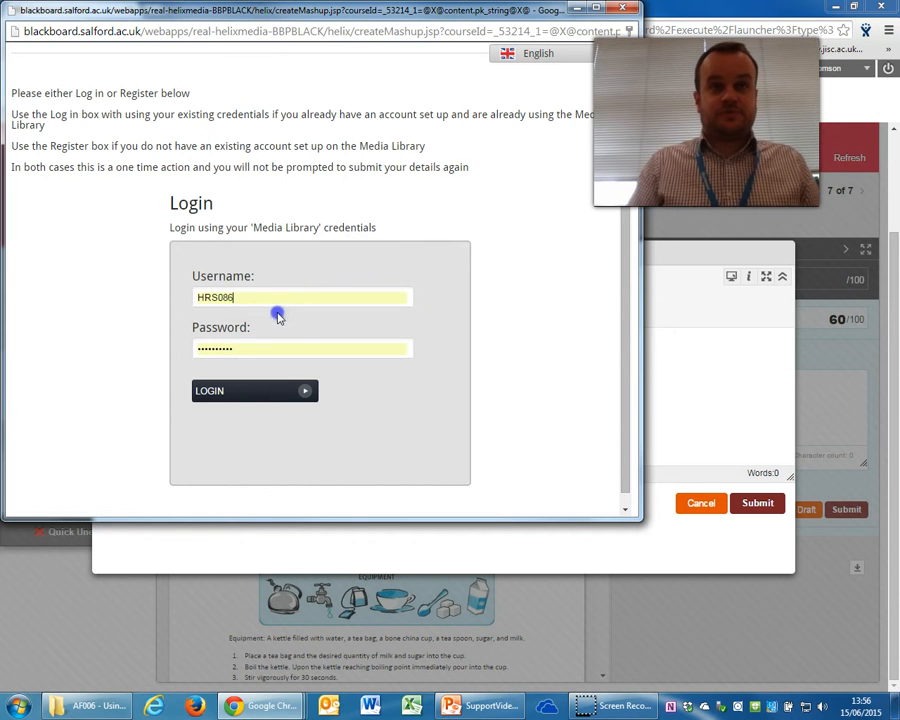
click(252, 391)
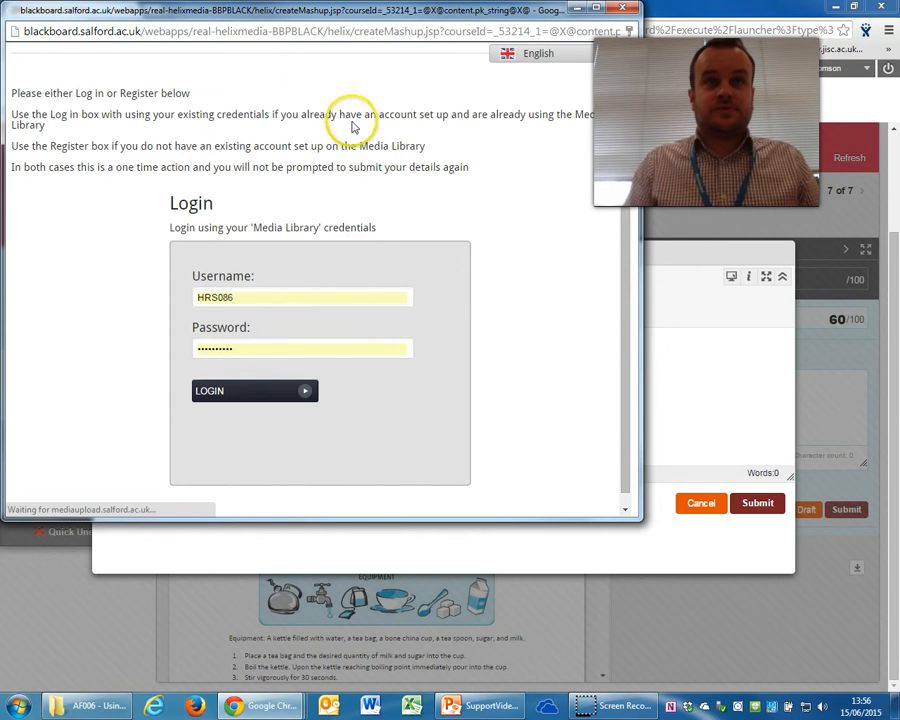
drag(337, 16, 470, 96)
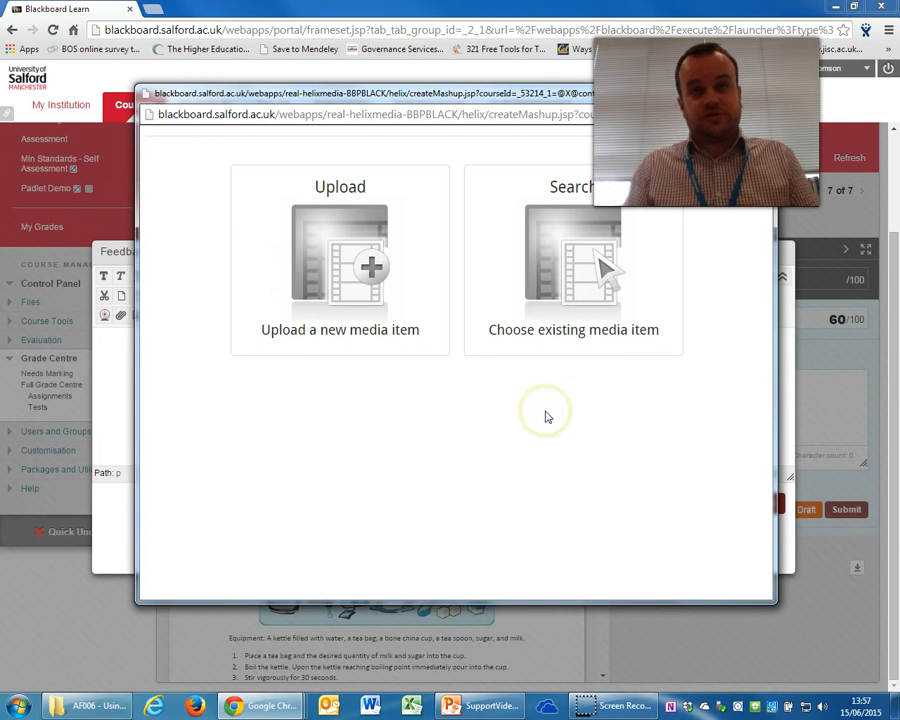
- Start uploading a new media item, title it with the student's first name plus "Feedback", and set the category to Personal
click(340, 190)
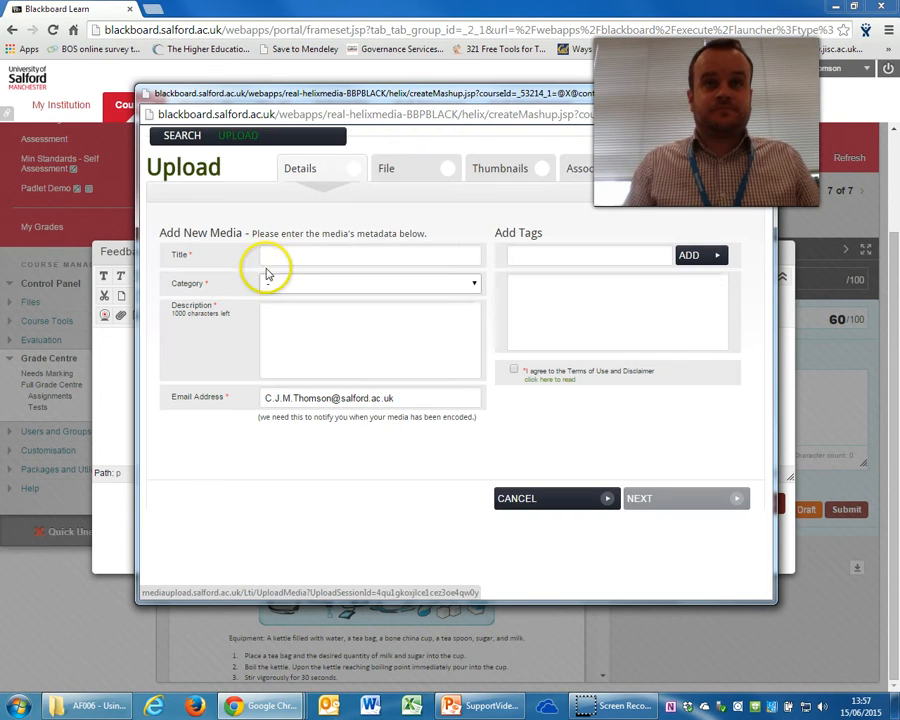
click(292, 255)
text(Gan)
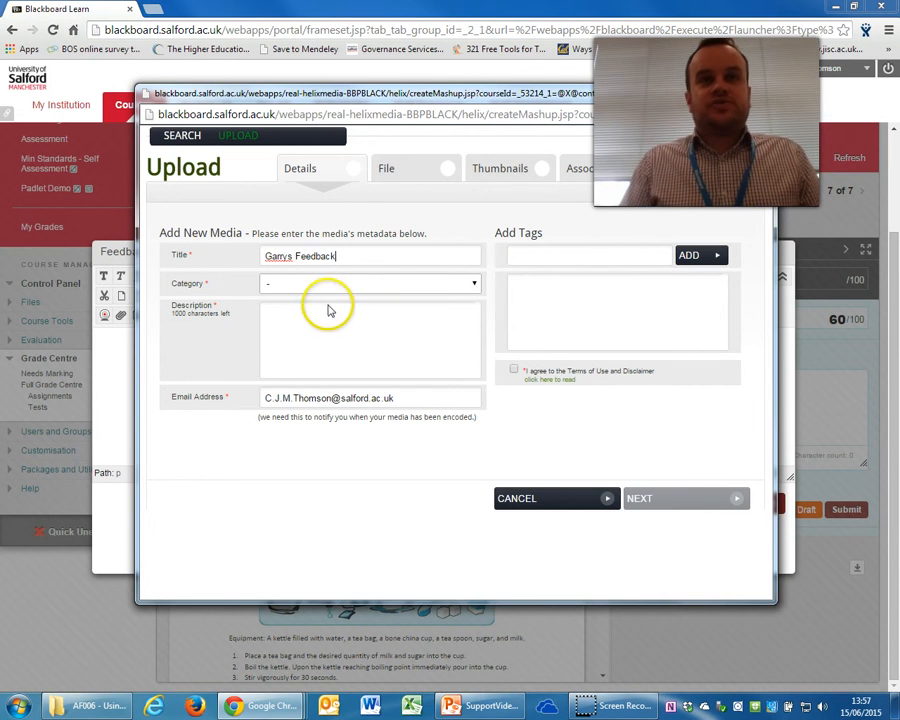
drag(354, 255, 112, 254)
click(466, 285)
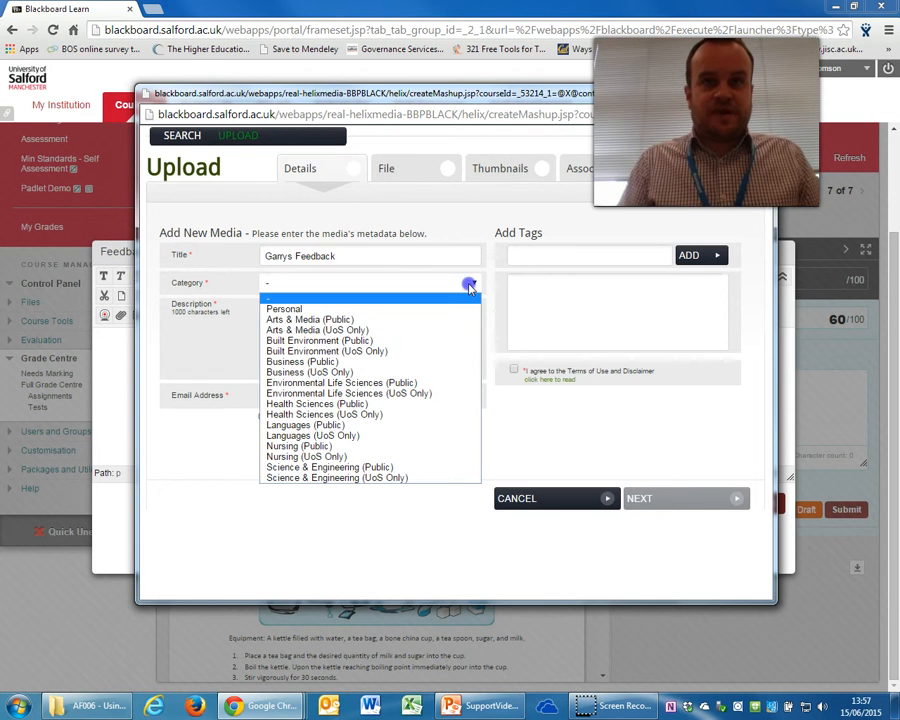
click(300, 310)
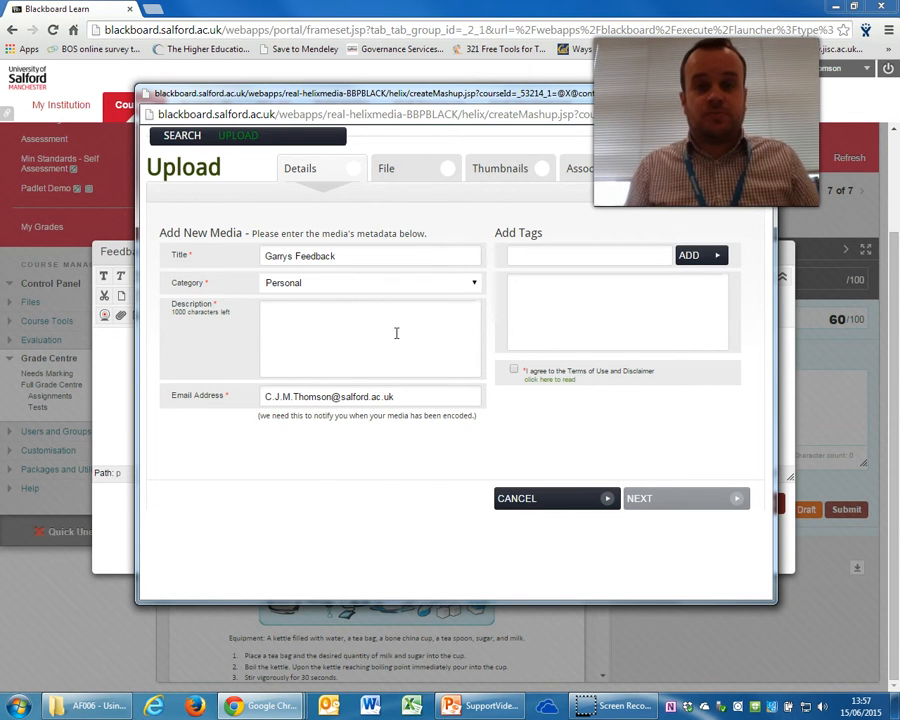
- Examine the public and UoS Only options among the media categories, keeping Personal as the choice
click(474, 287)
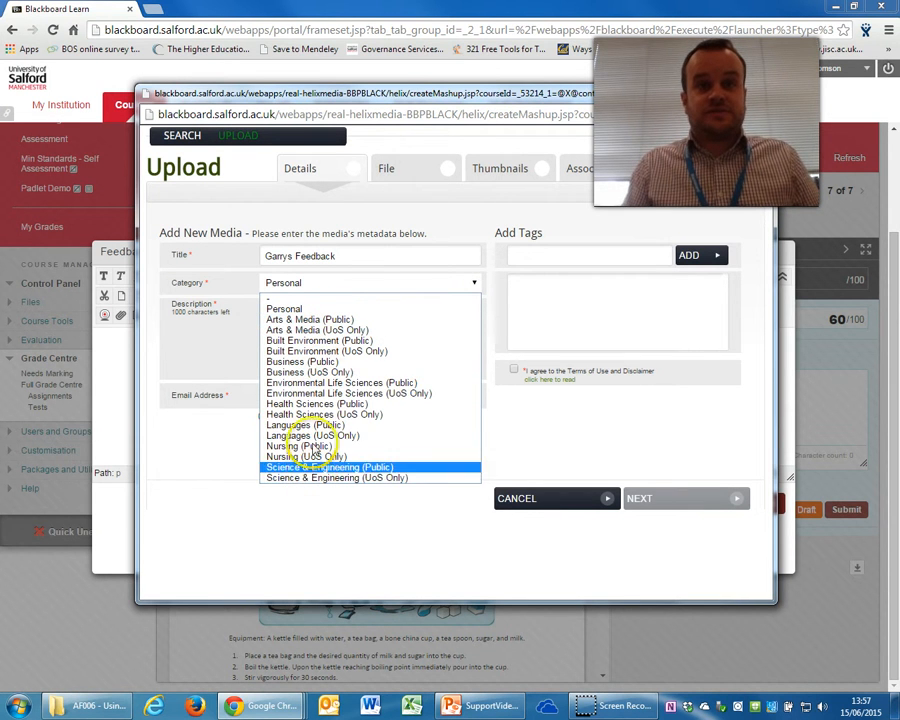
click(326, 332)
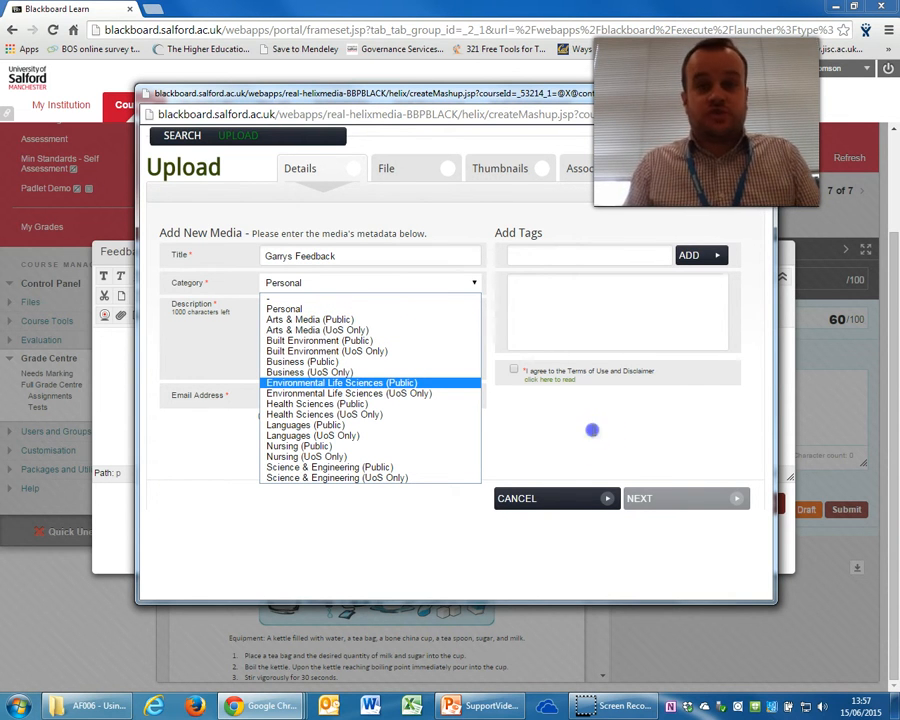
click(592, 430)
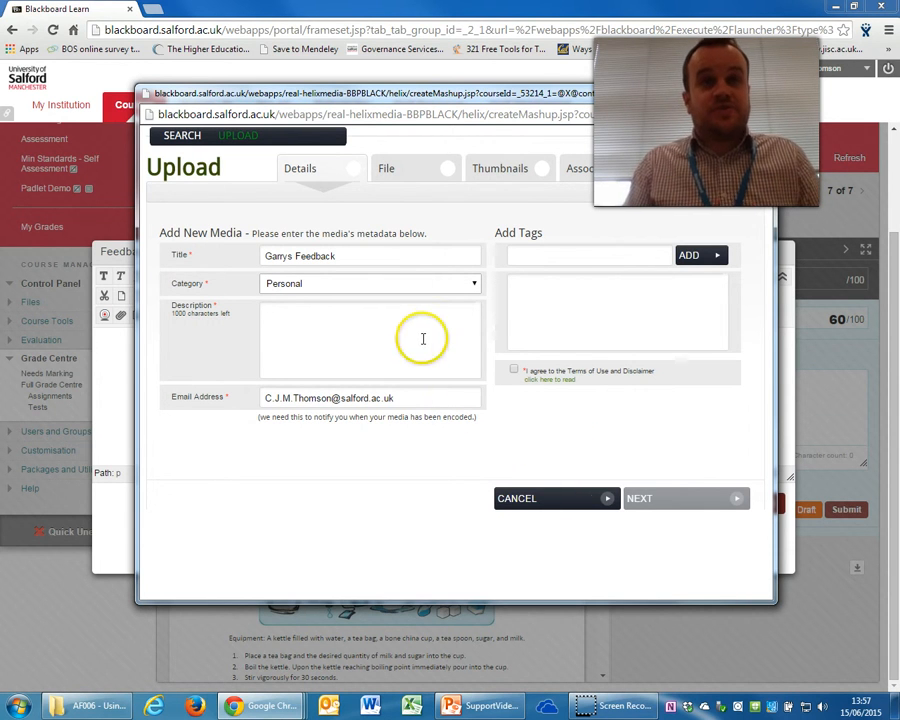
click(405, 284)
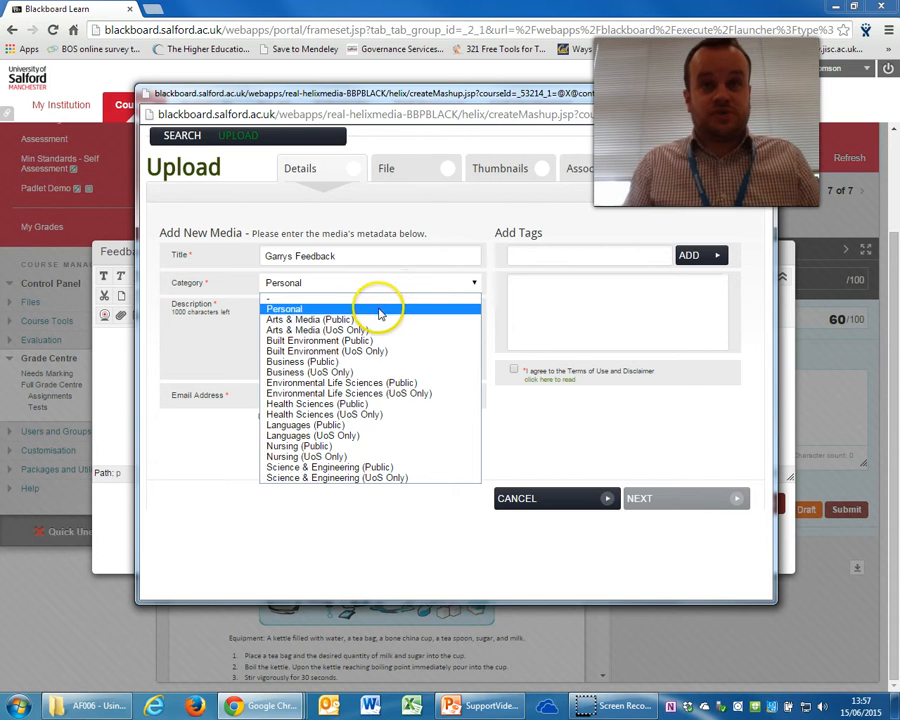
click(380, 310)
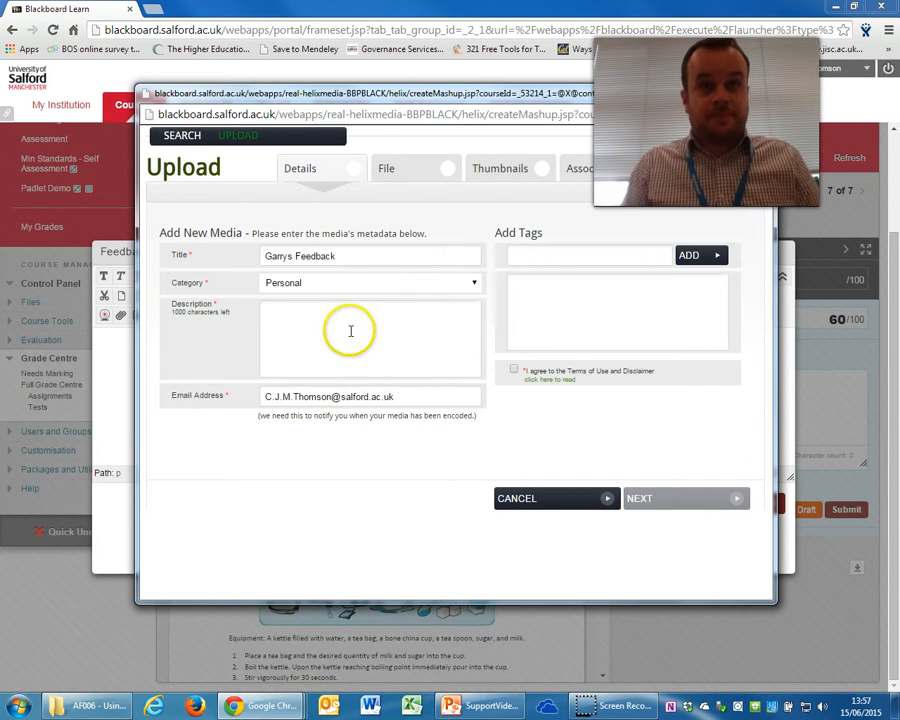
- Enter the description "Here is your feedback.", agree to the Terms of Use and Disclaimer, and proceed to file selection
click(350, 331)
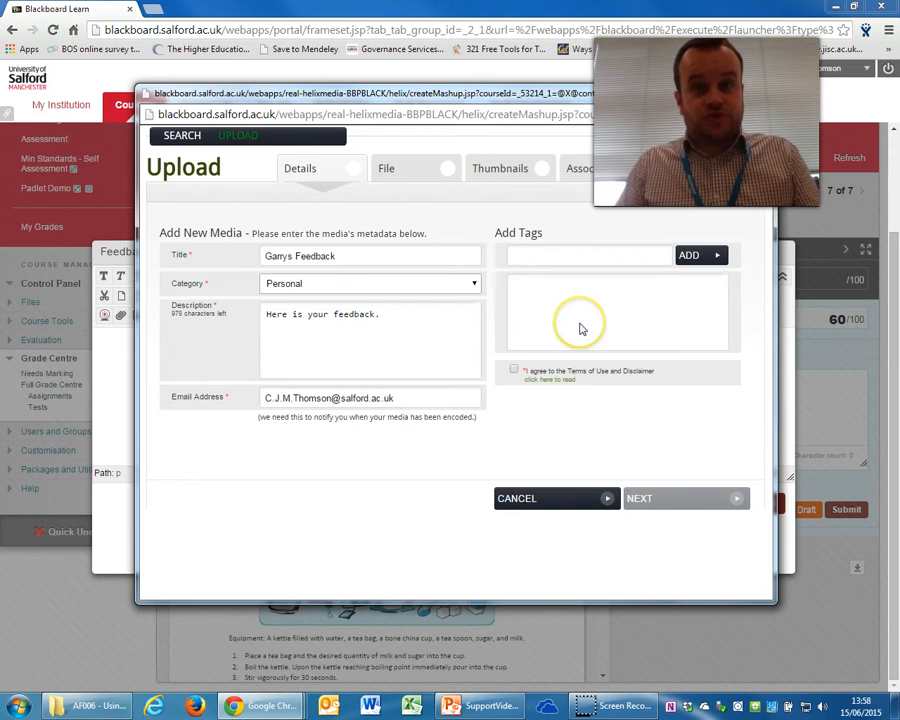
click(514, 370)
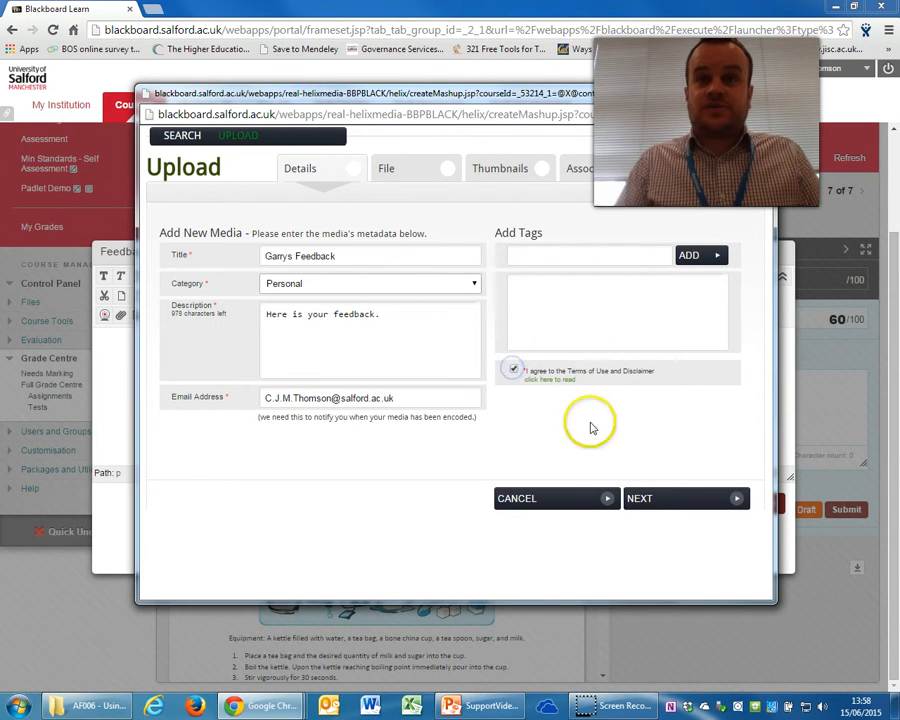
click(660, 500)
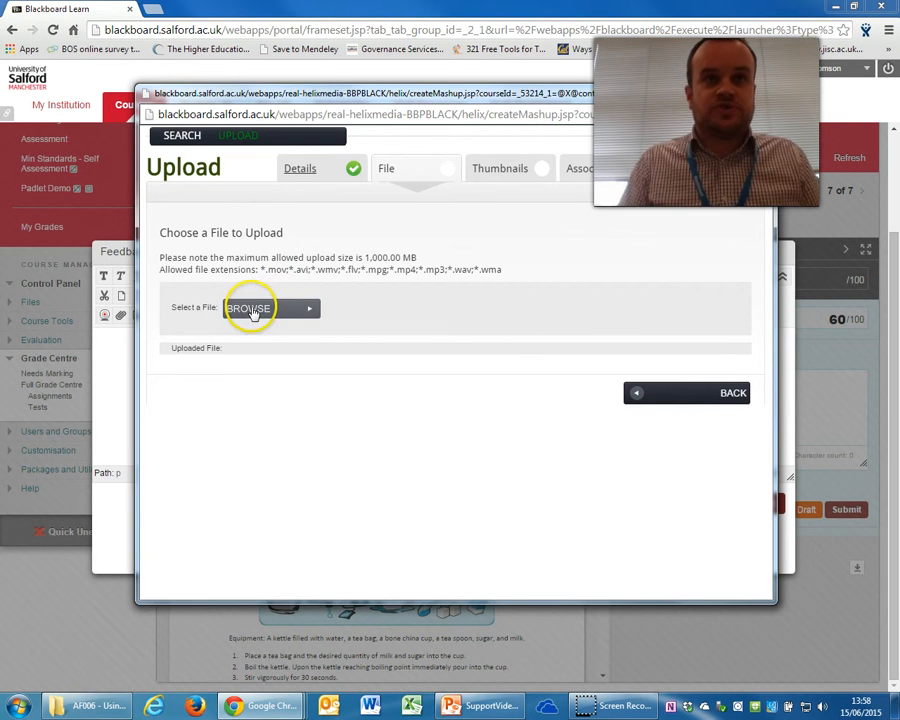
- Upload the student feedback MP4 from the Desktop and proceed to the thumbnail selection
click(277, 315)
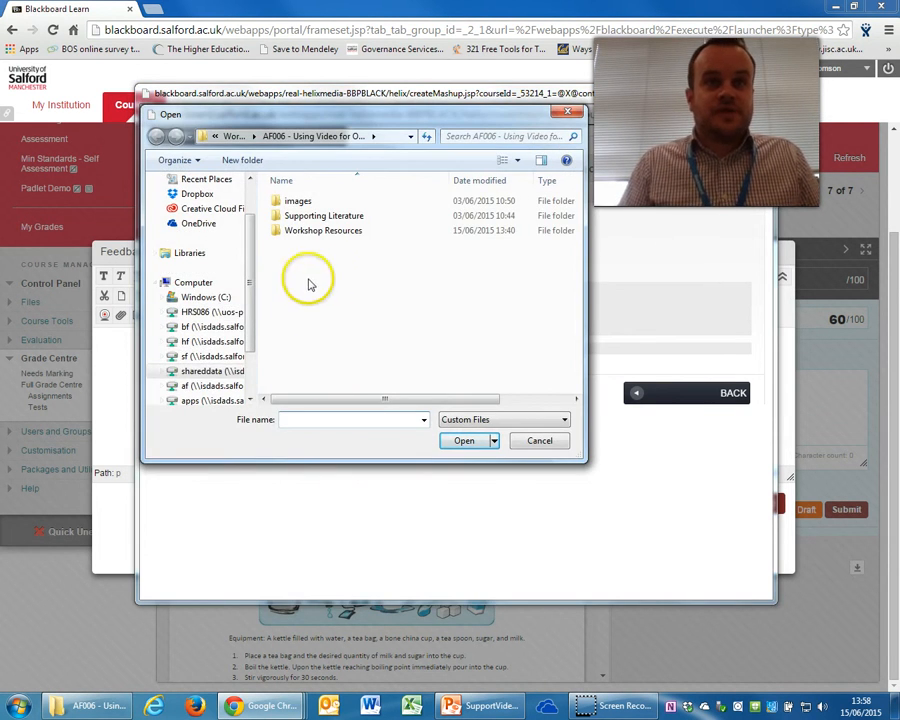
scroll(249, 255, up, 1)
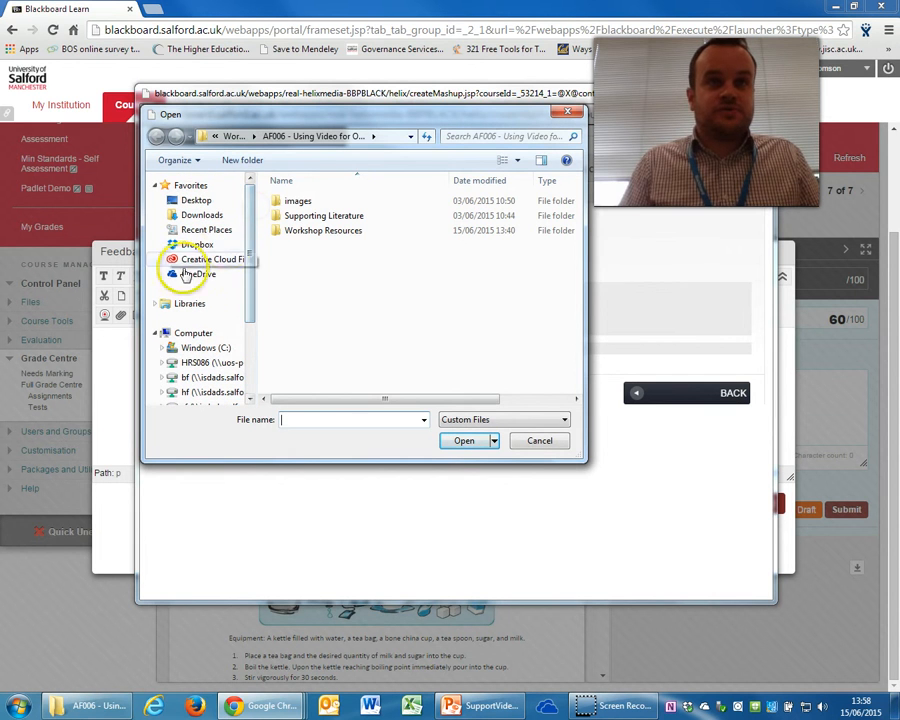
click(196, 200)
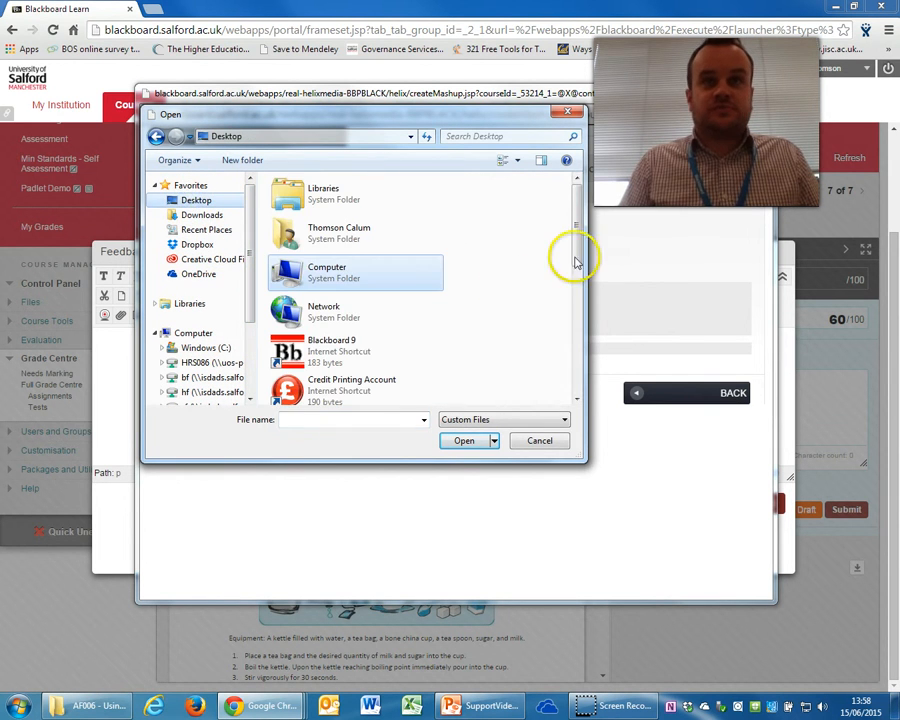
drag(577, 218, 580, 342)
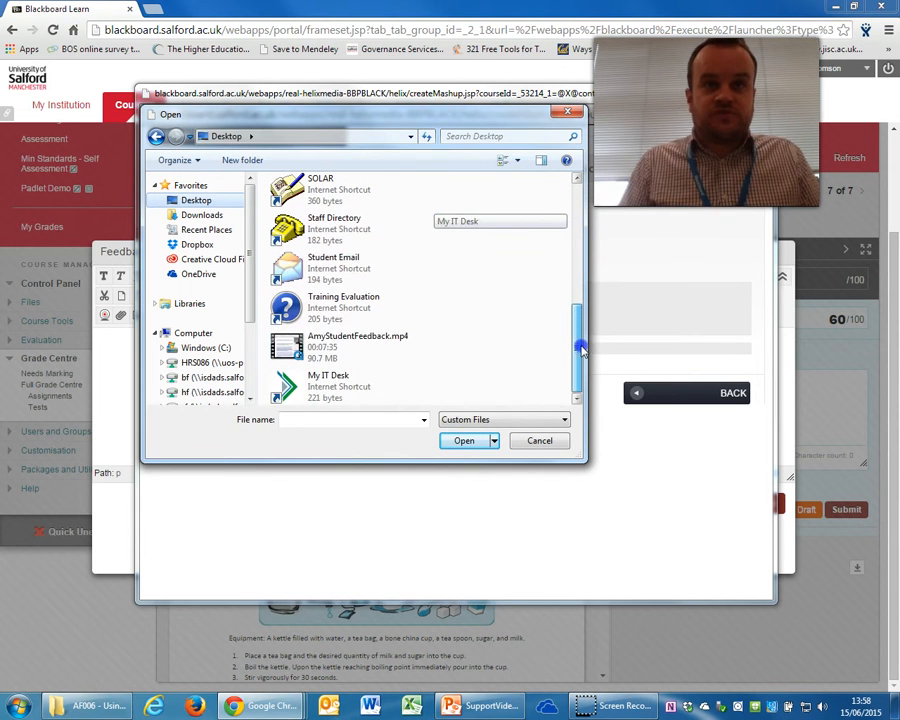
click(364, 349)
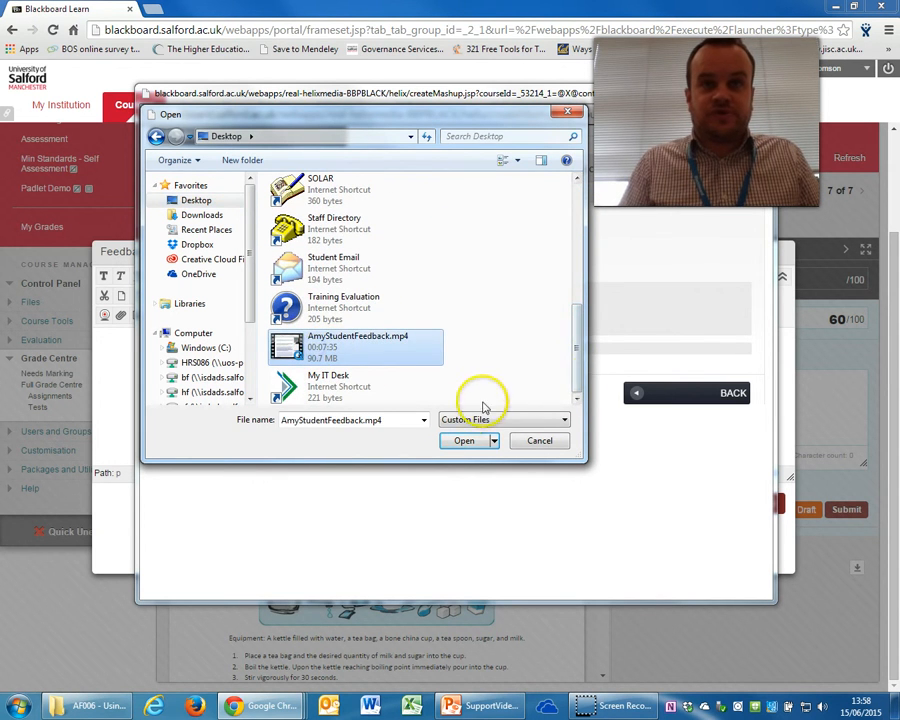
click(463, 441)
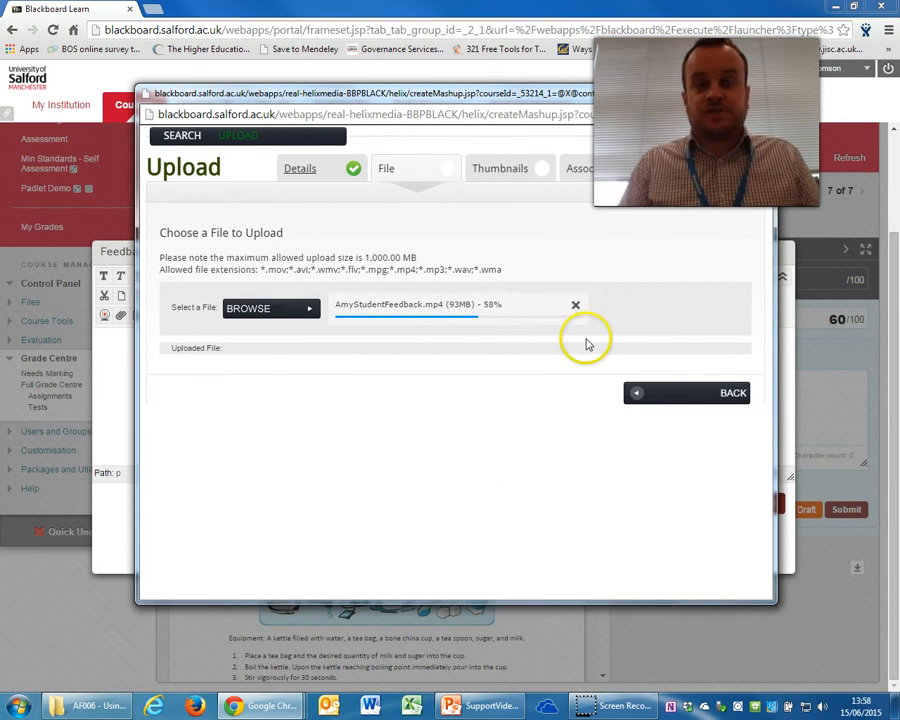
click(537, 441)
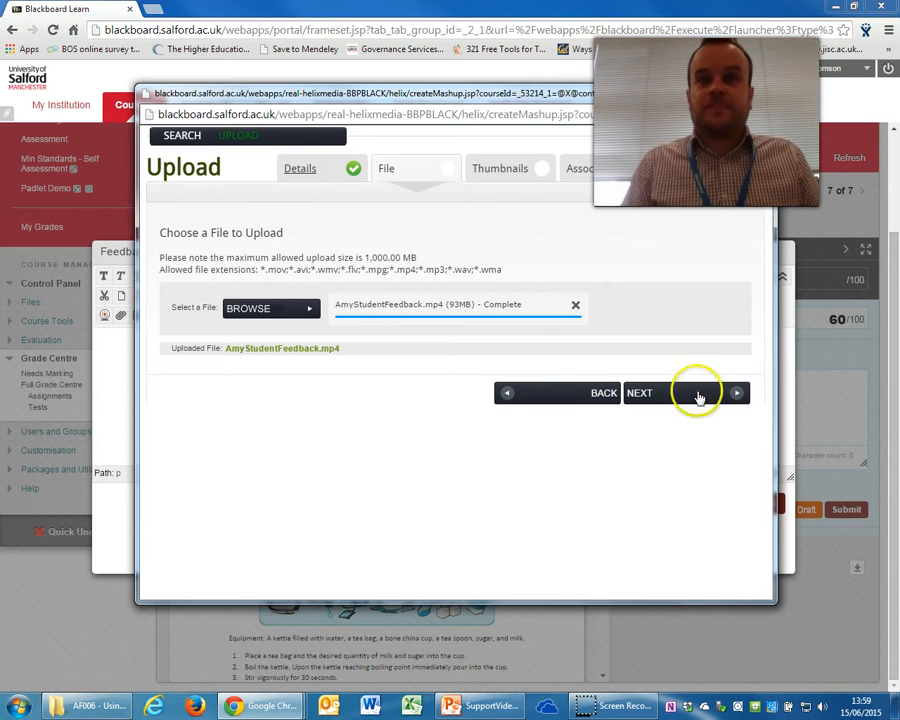
click(686, 398)
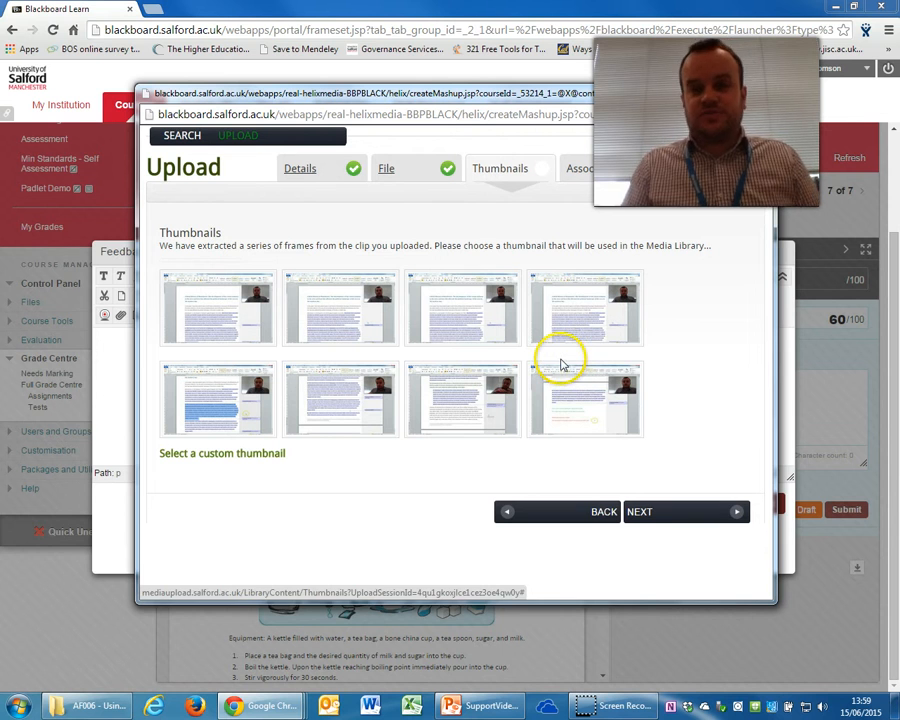
- Choose the third frame in the second row as the thumbnail and finish the upload without captions or associated files
click(597, 322)
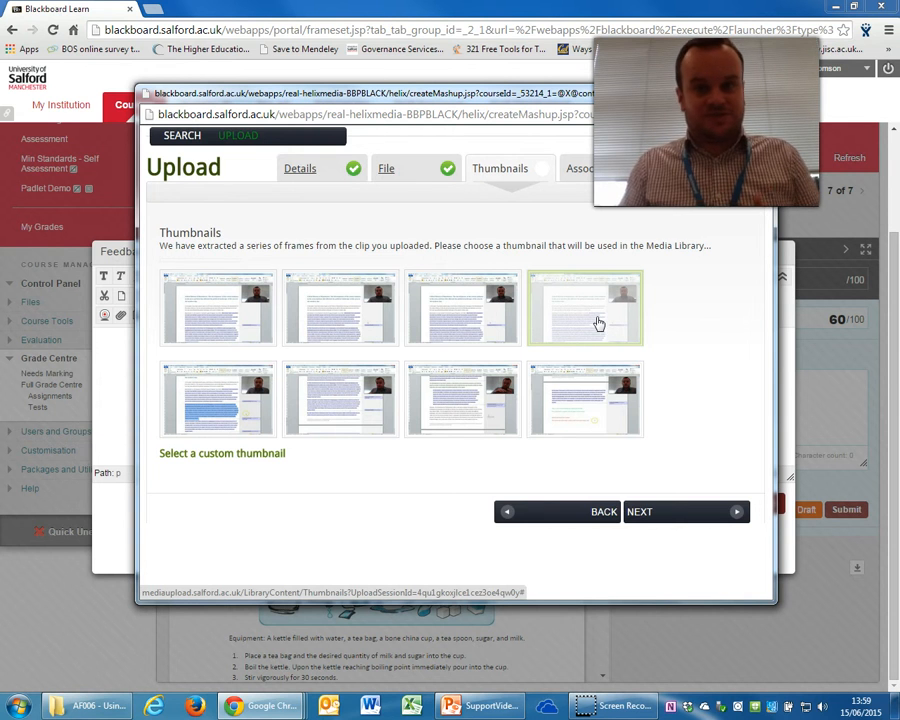
click(500, 382)
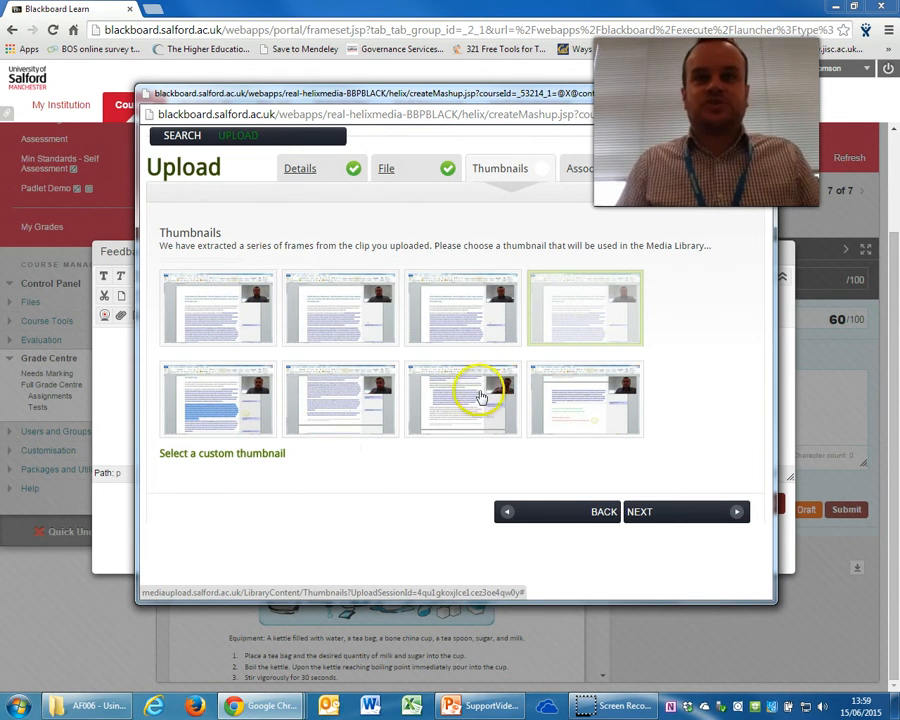
click(488, 399)
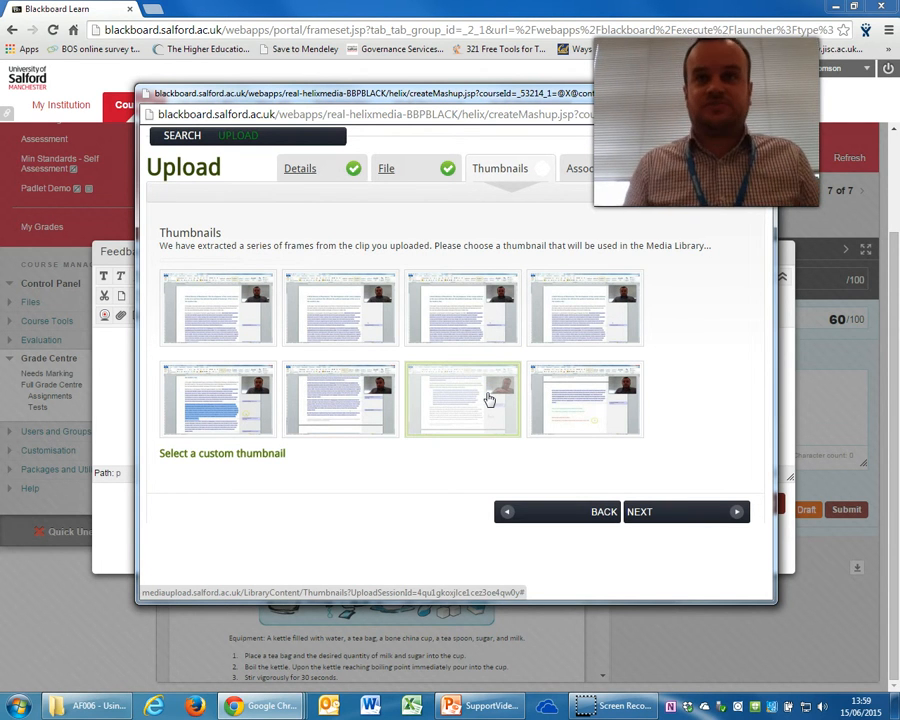
click(658, 514)
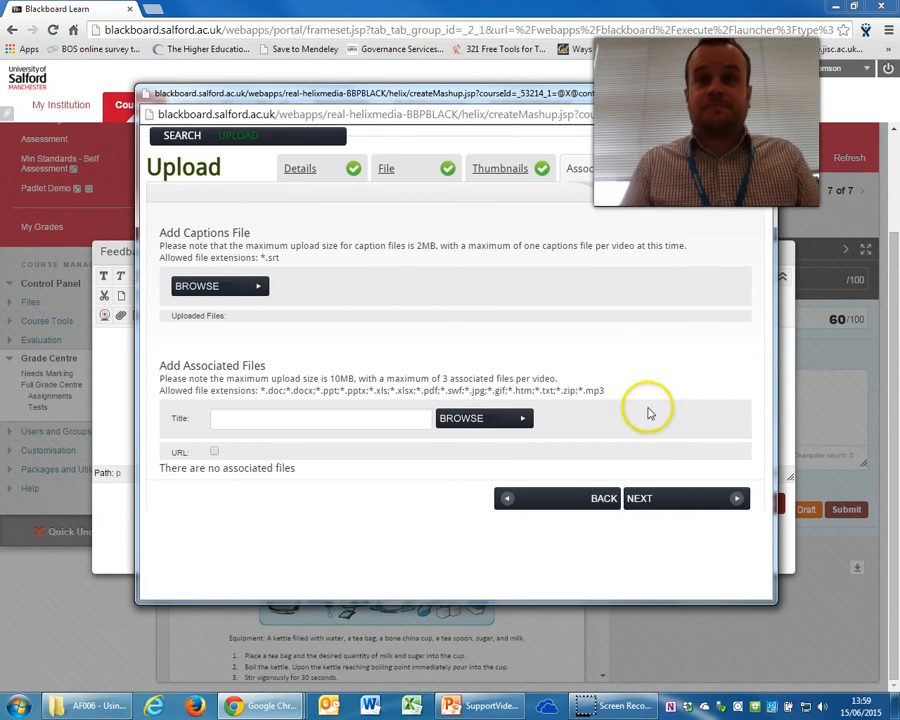
click(663, 502)
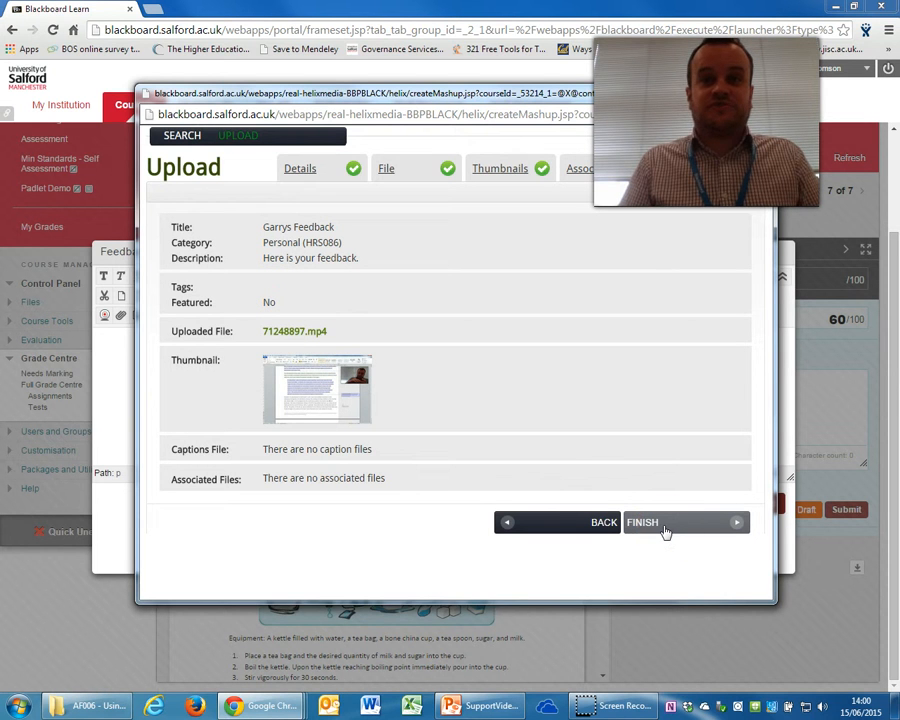
click(663, 524)
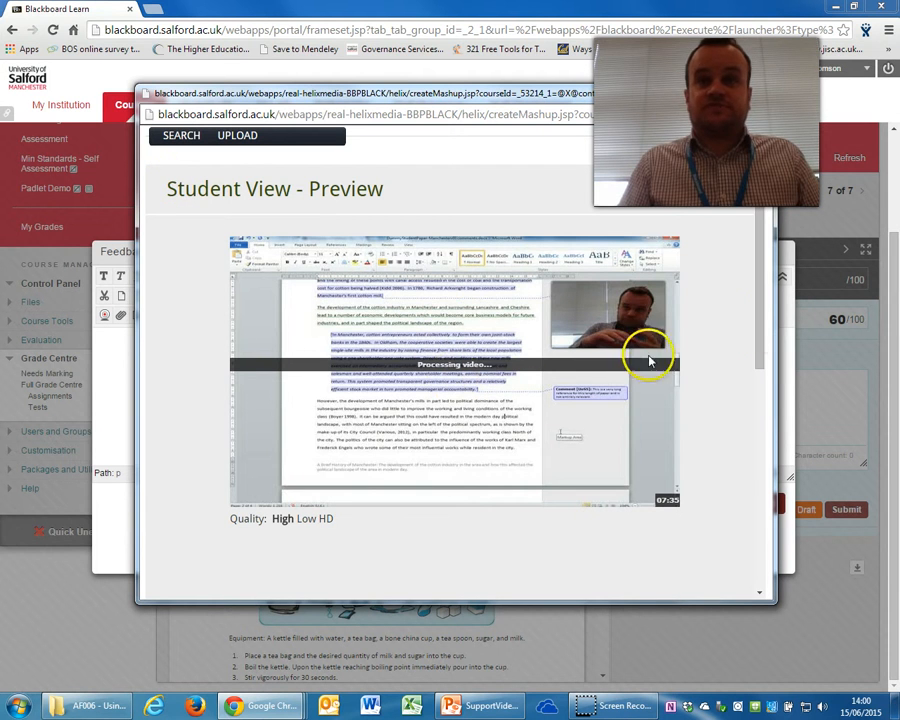
- Set the media size to 320 x 260, include the download link, title and description, and finish the student view configuration
click(761, 185)
drag(761, 185, 759, 437)
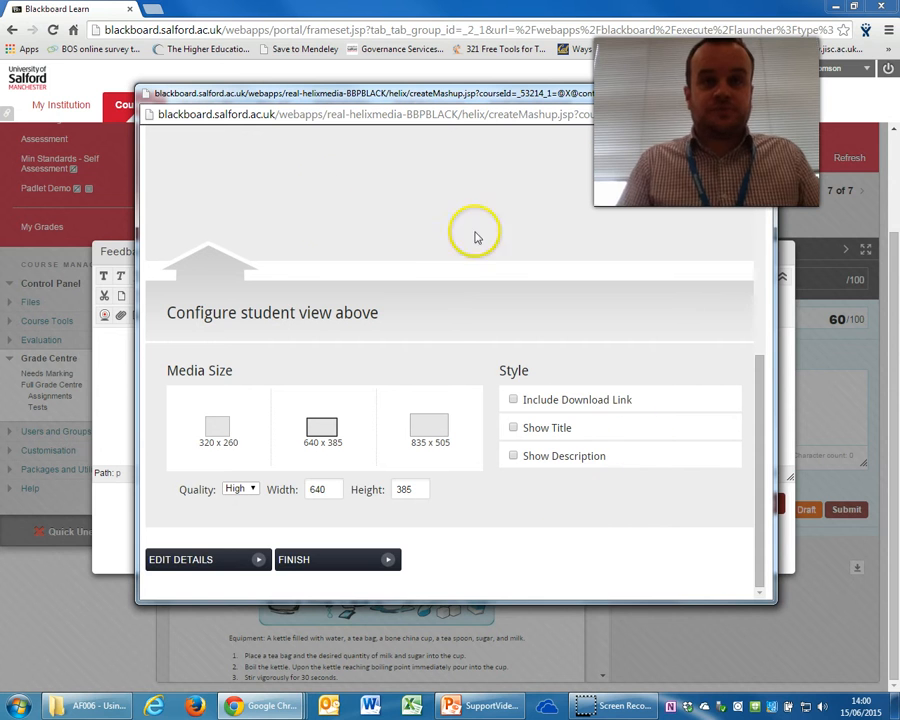
click(216, 430)
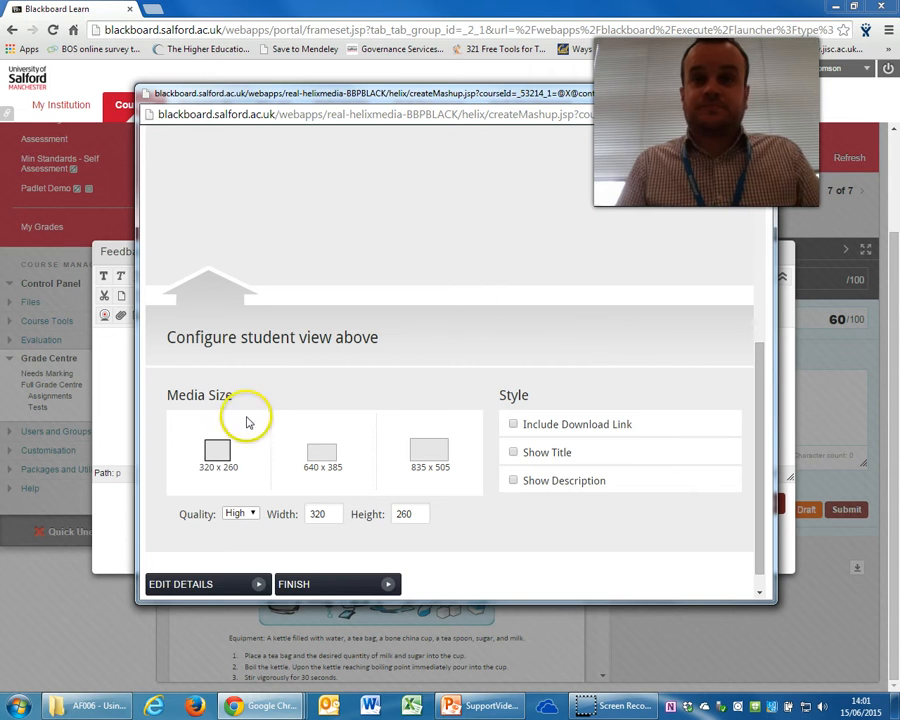
click(513, 425)
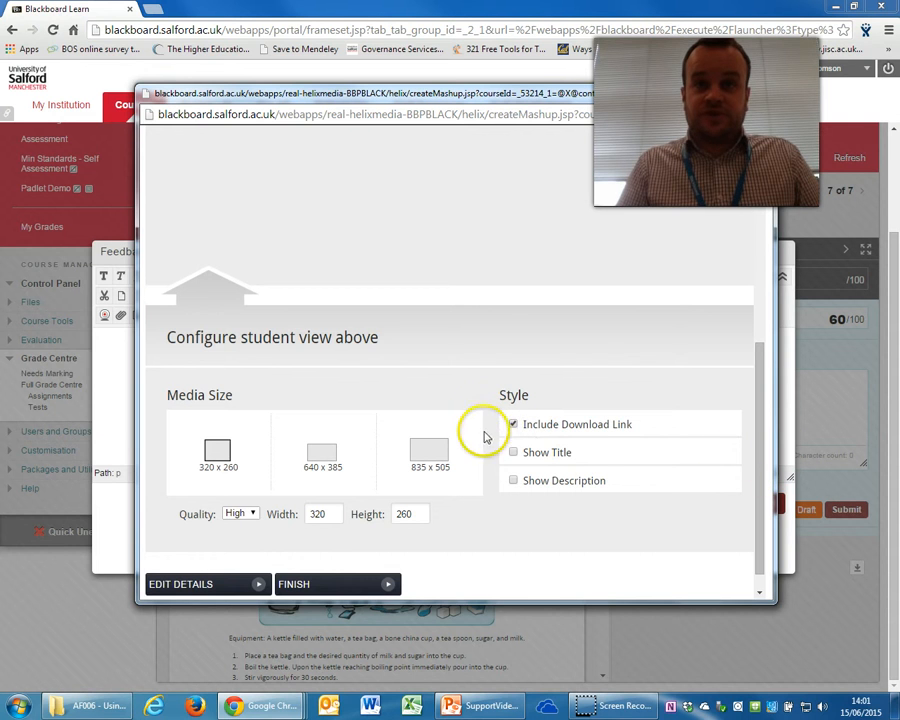
click(514, 453)
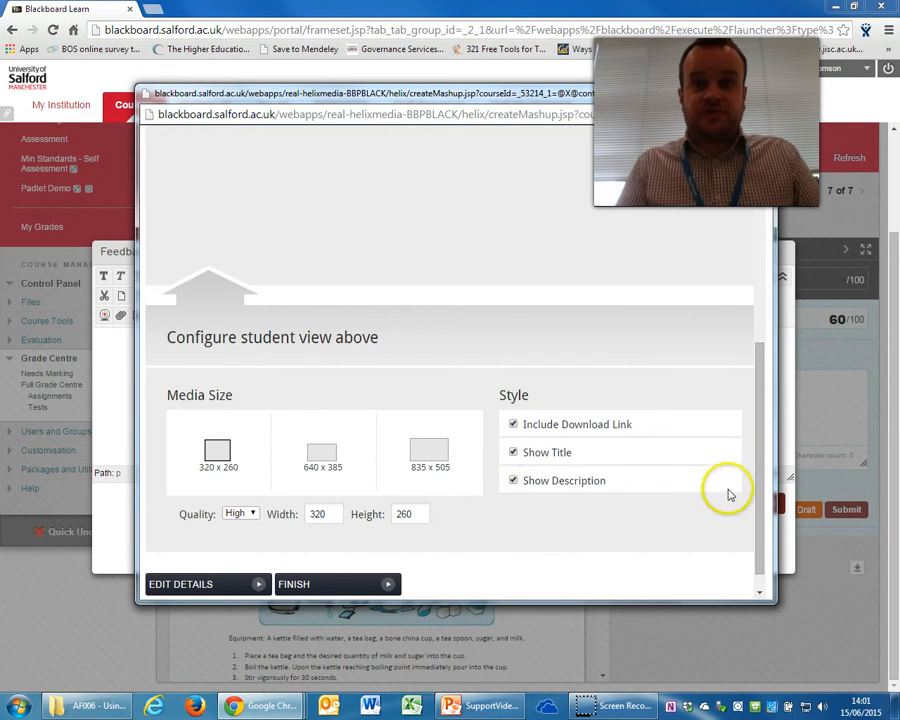
scroll(608, 393, down, 1)
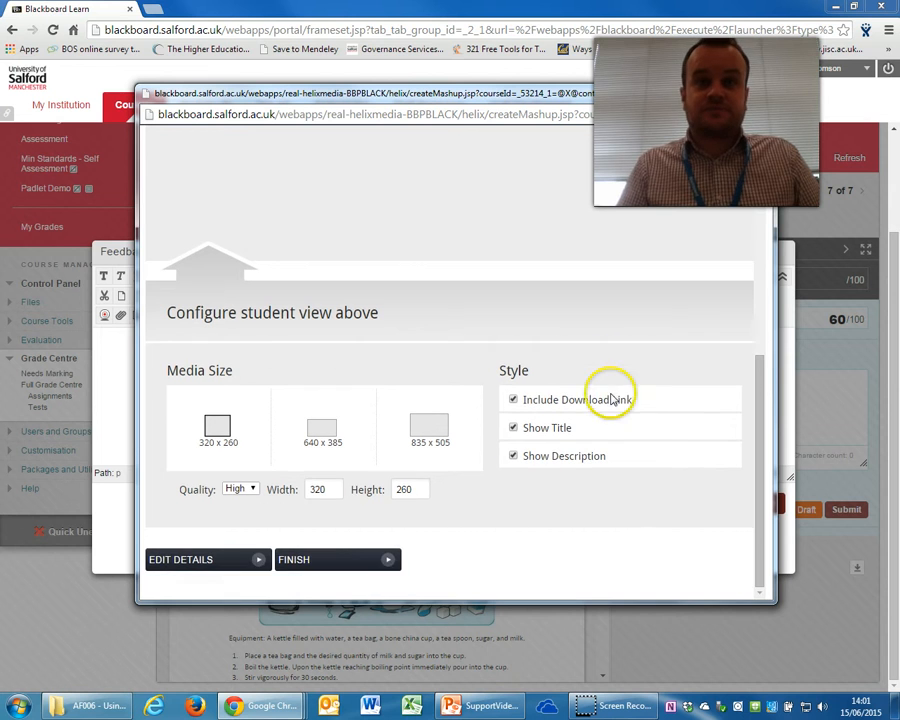
click(320, 566)
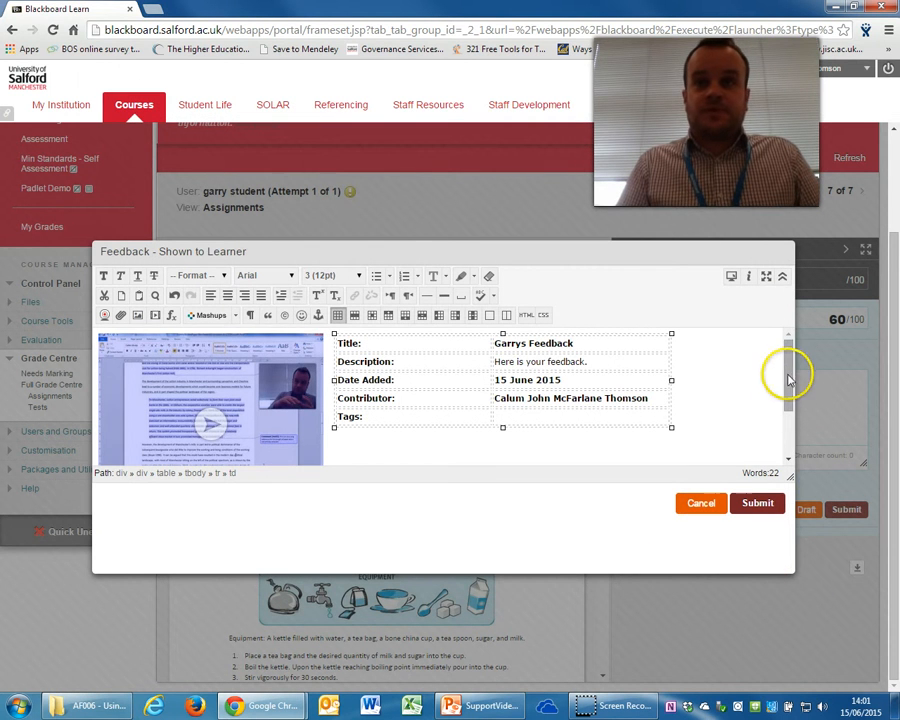
- Check the video details inserted in the learner feedback and submit the feedback text
mouse_move(790, 372)
mouse_down()
mouse_move(790, 438)
mouse_move(784, 370)
mouse_up()
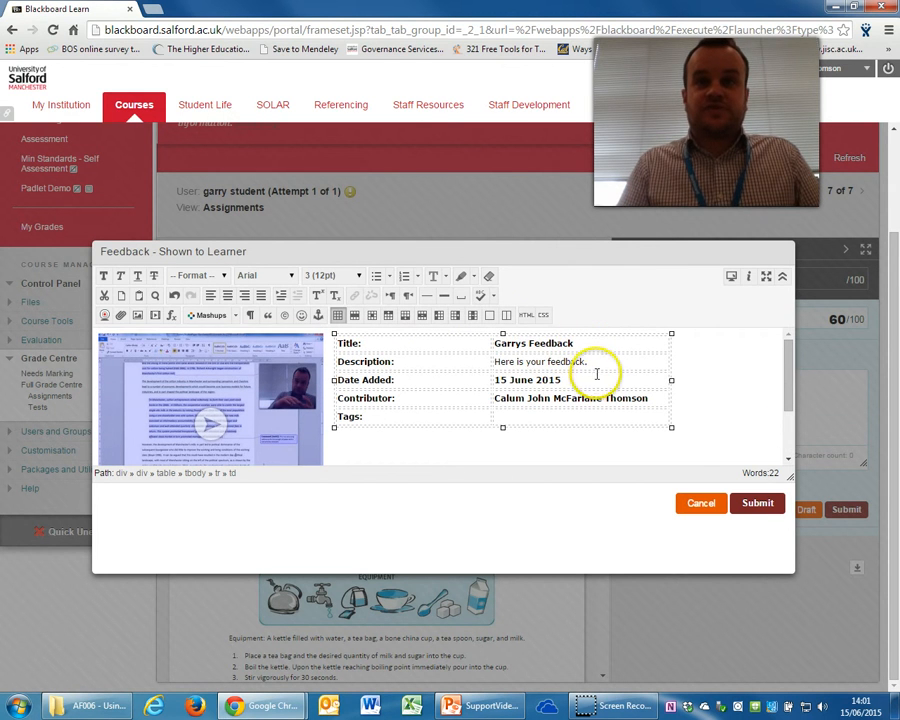
click(643, 416)
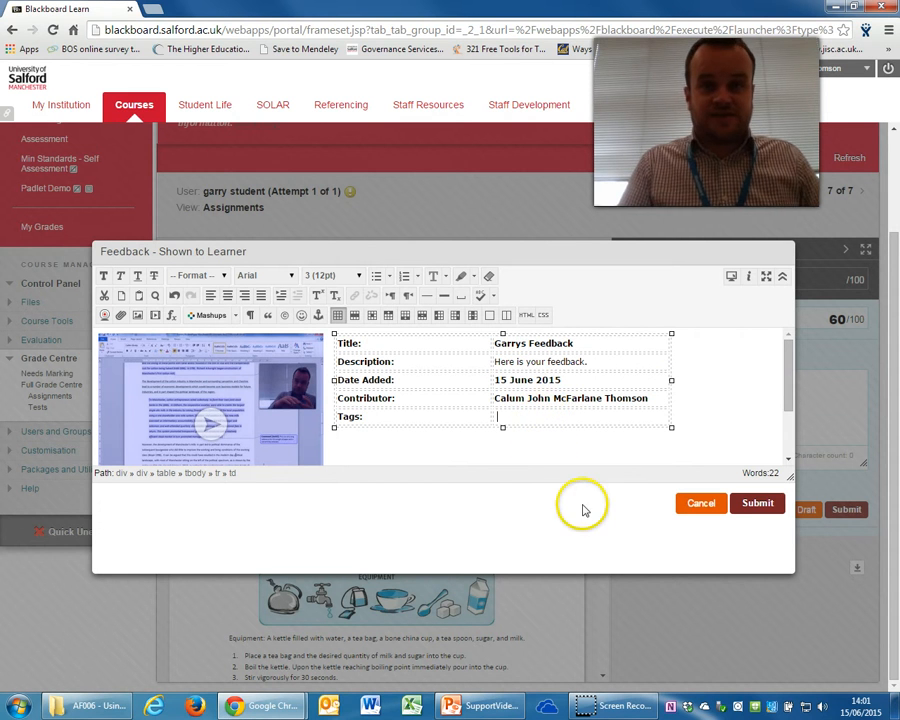
click(756, 506)
- Enlarge the learner feedback box to show the embedded video and its details, and submit the attempt's grade
drag(864, 463, 870, 645)
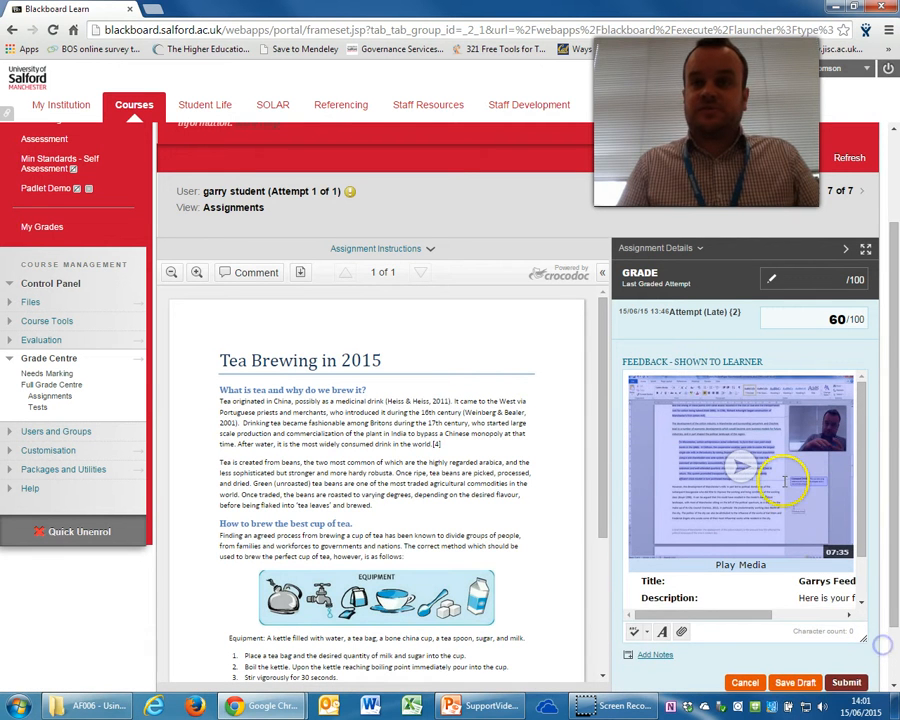
scroll(773, 482, down, 2)
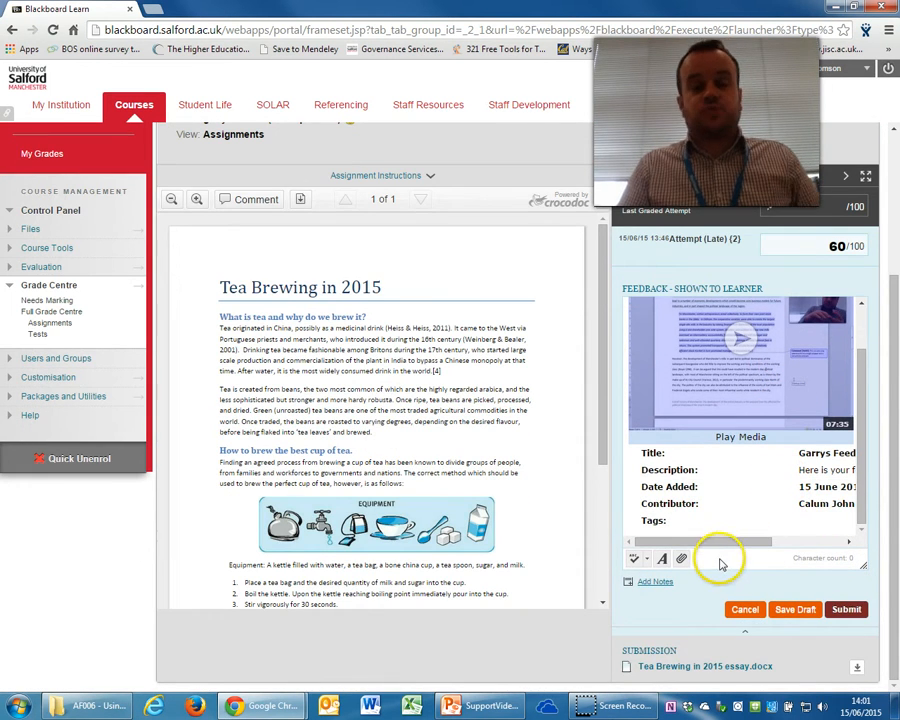
click(848, 612)
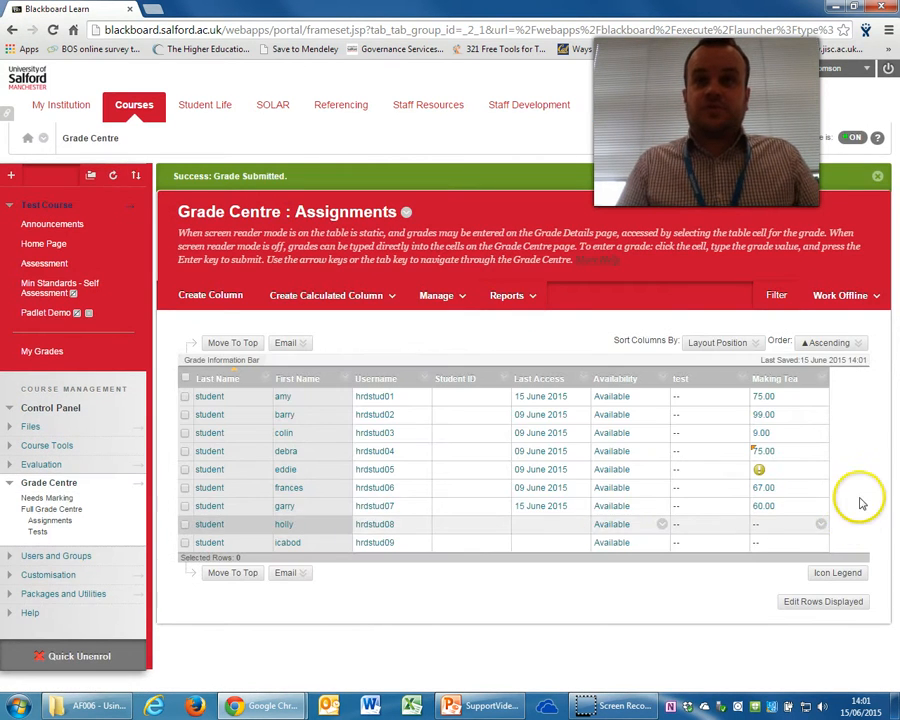
click(855, 437)
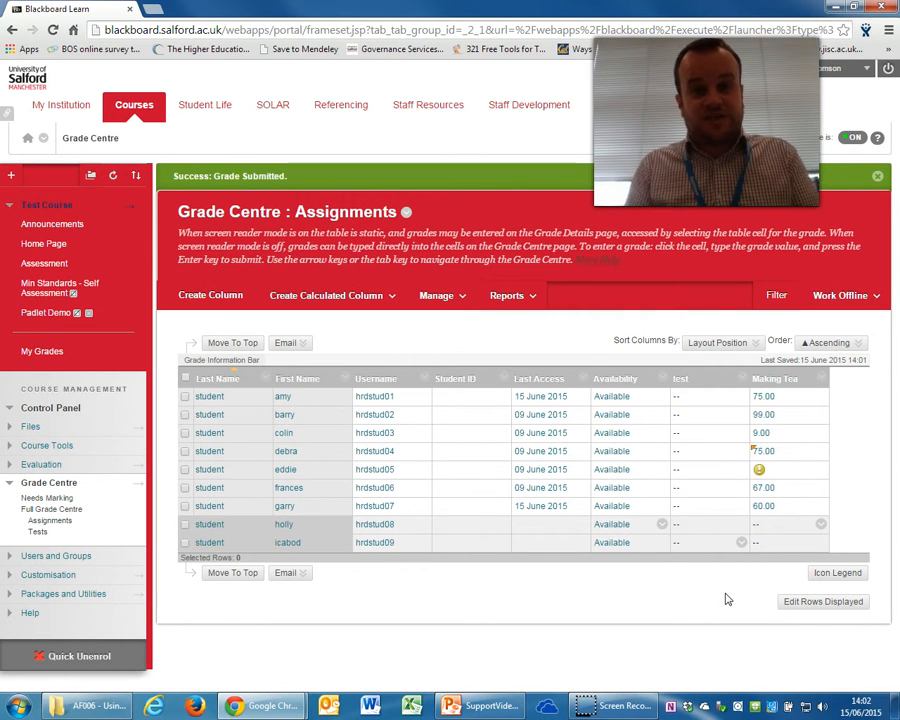
click(860, 462)
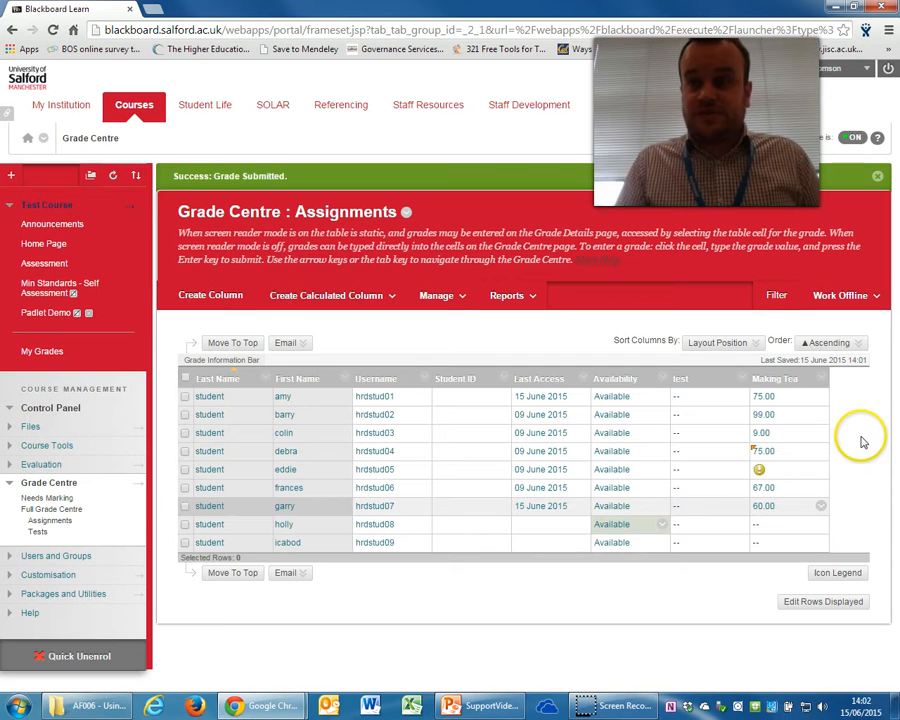